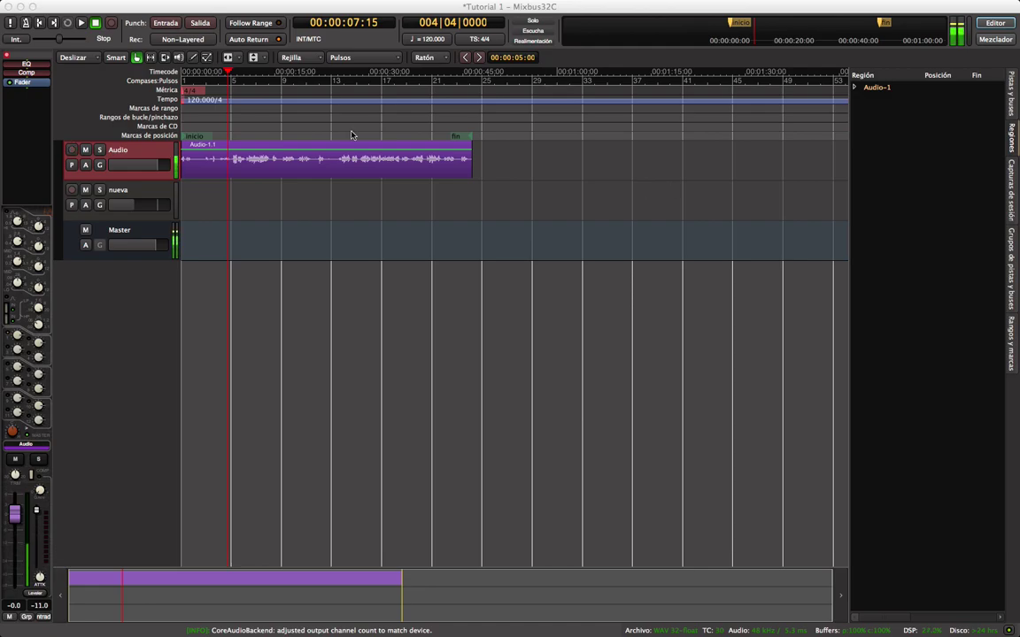
# Browse the new-plugin list by author for the Audio track and examine the Harrison Consoles plugins.
pyautogui.rightClick(24, 140)
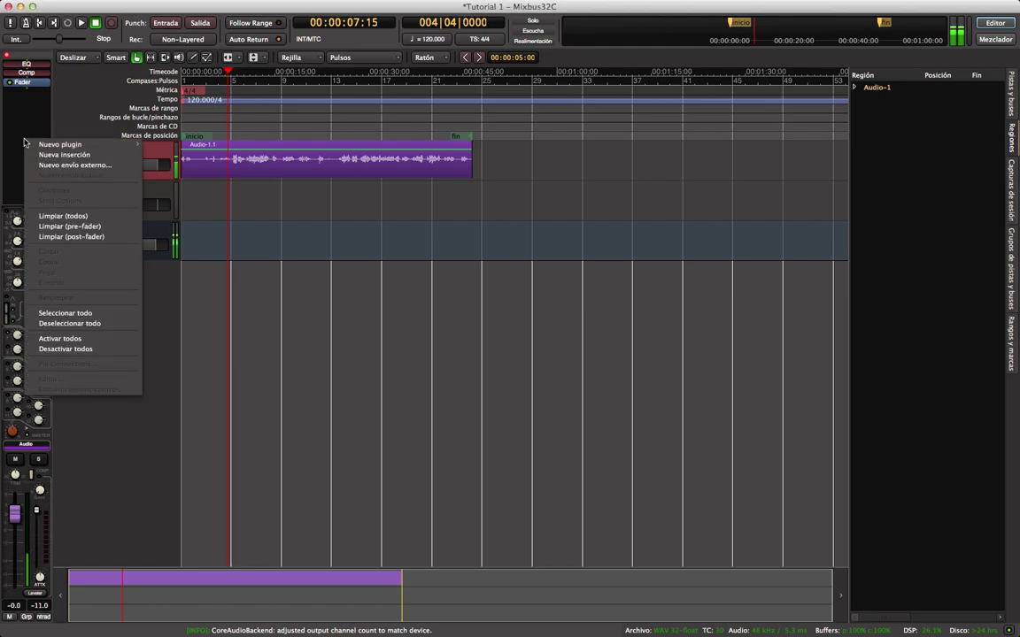
pyautogui.moveTo(82, 145)
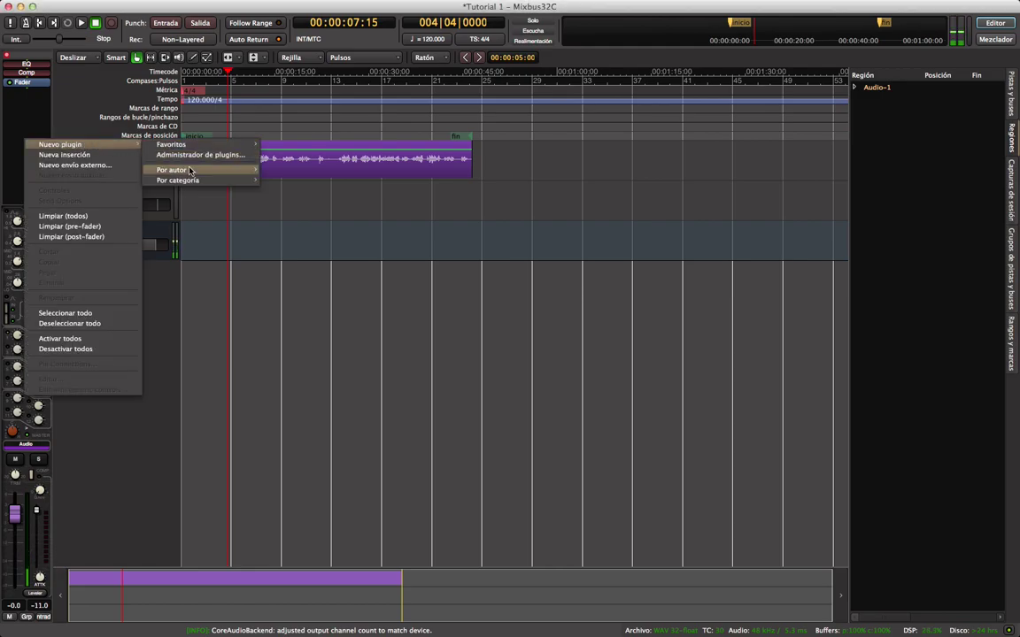
pyautogui.moveTo(190, 169)
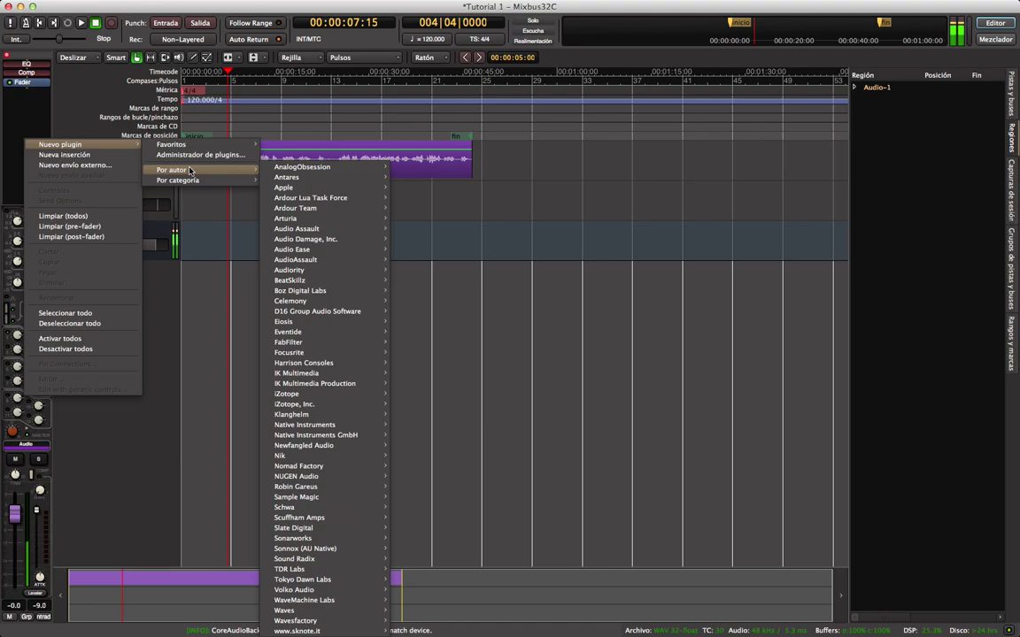
pyautogui.click(153, 253)
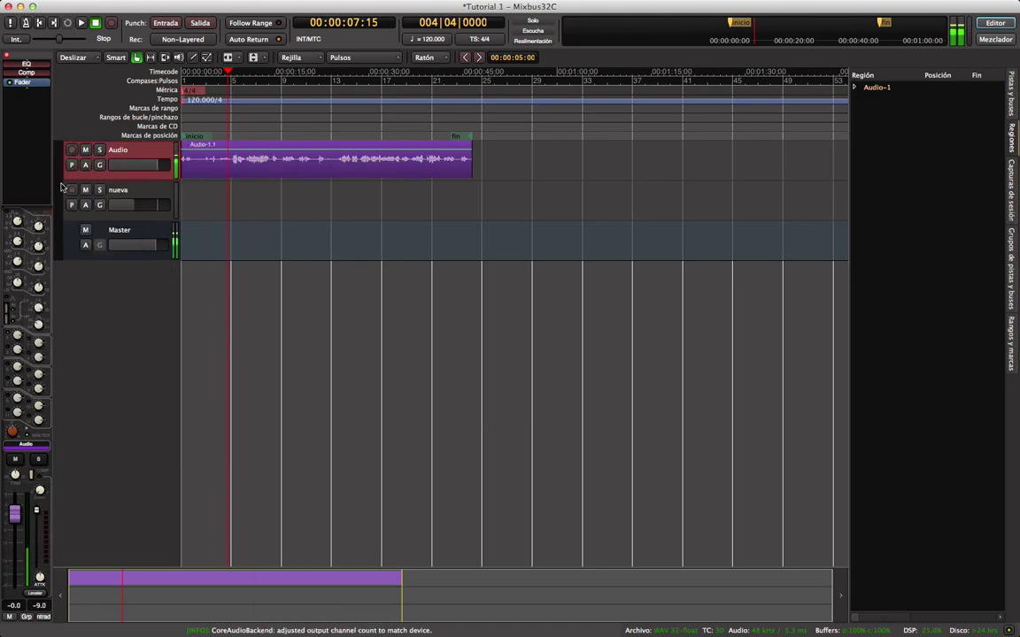
pyautogui.rightClick(37, 142)
pyautogui.moveTo(80, 158)
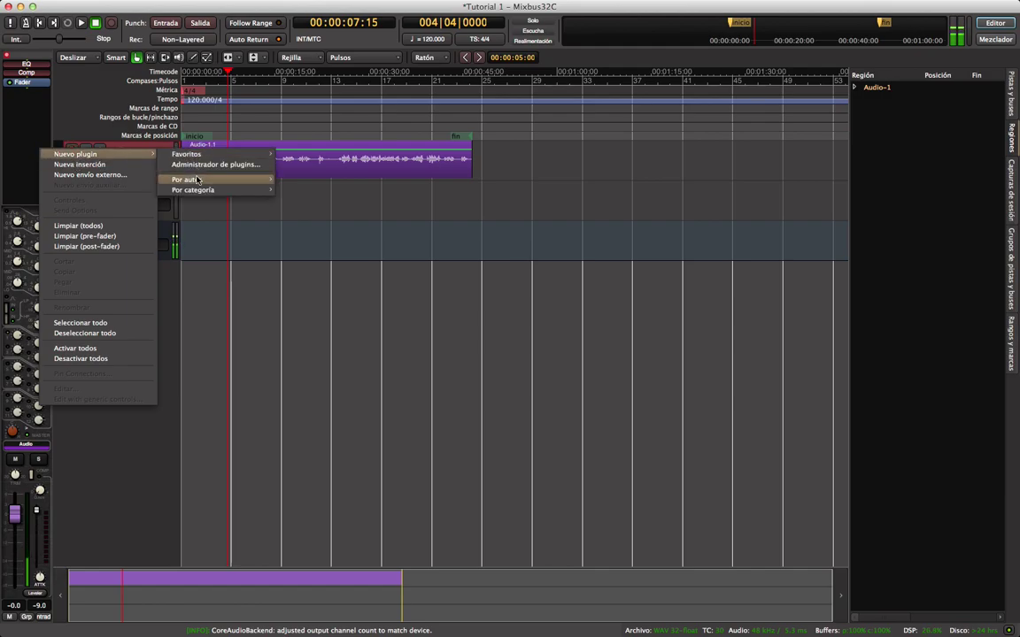
pyautogui.moveTo(187, 180)
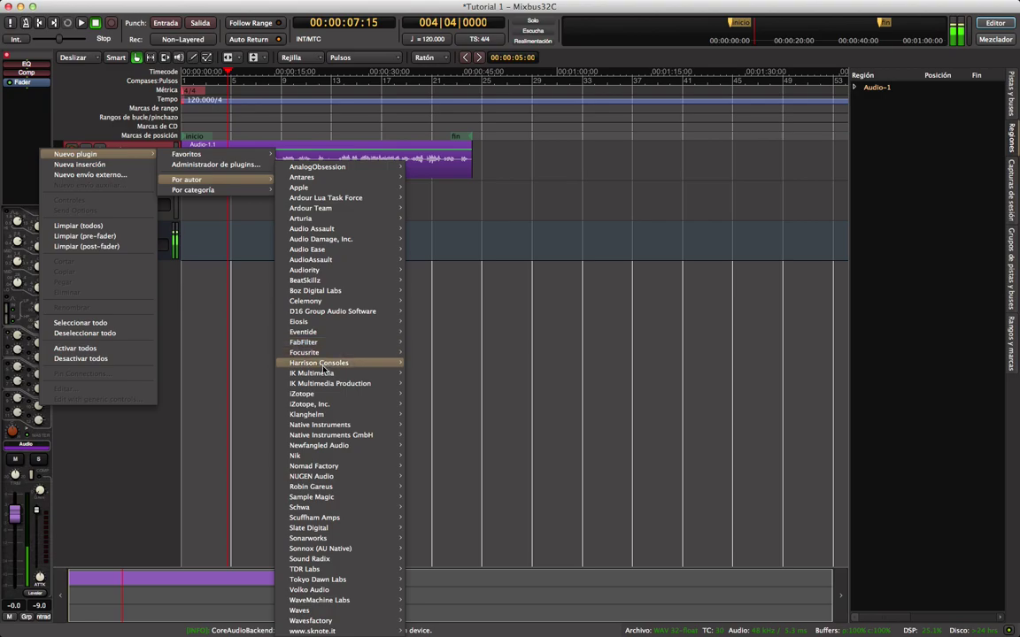
pyautogui.moveTo(329, 364)
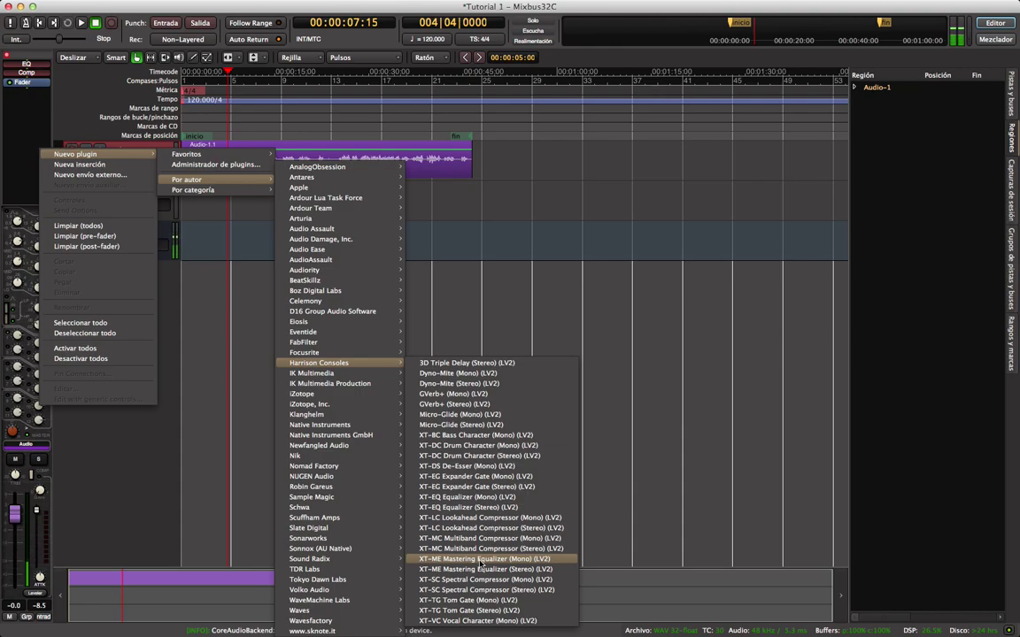
pyautogui.click(434, 283)
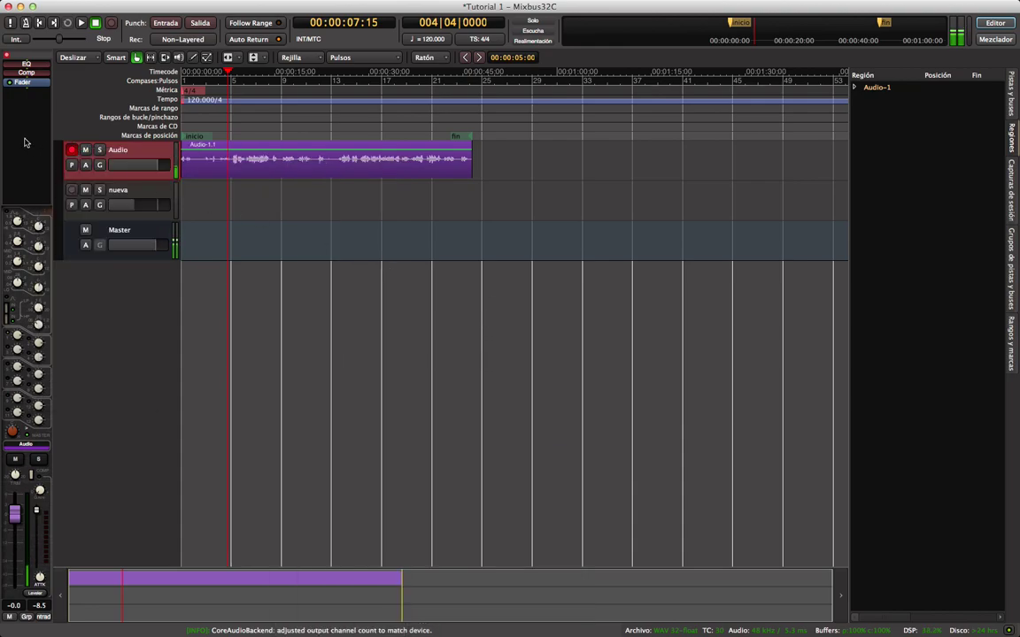
pyautogui.click(106, 321)
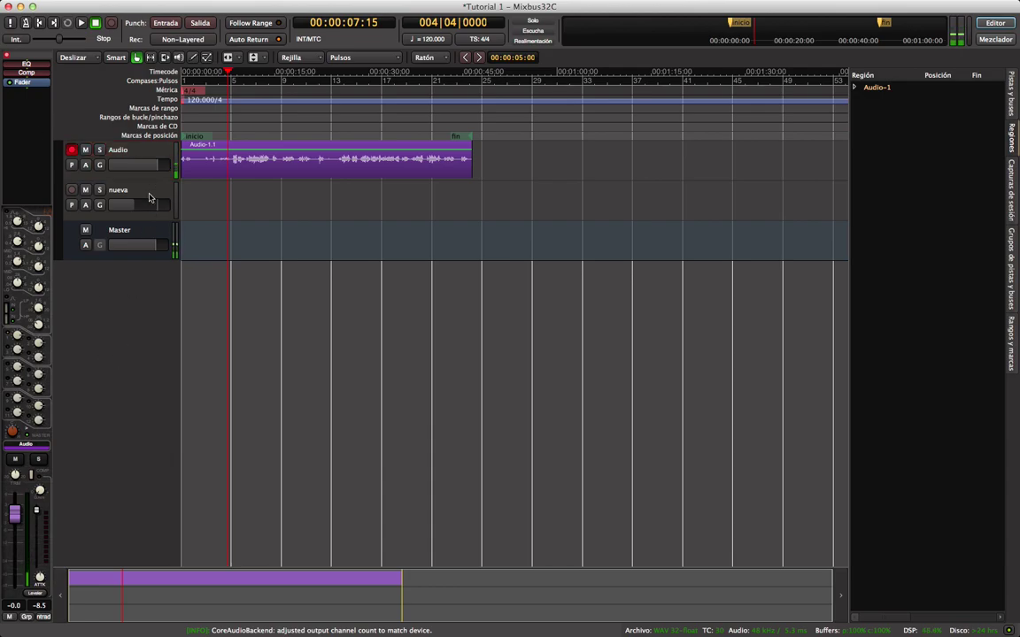
# Select the nueva track and place the playhead at 00:00:17:15 in the editor timeline.
pyautogui.click(148, 197)
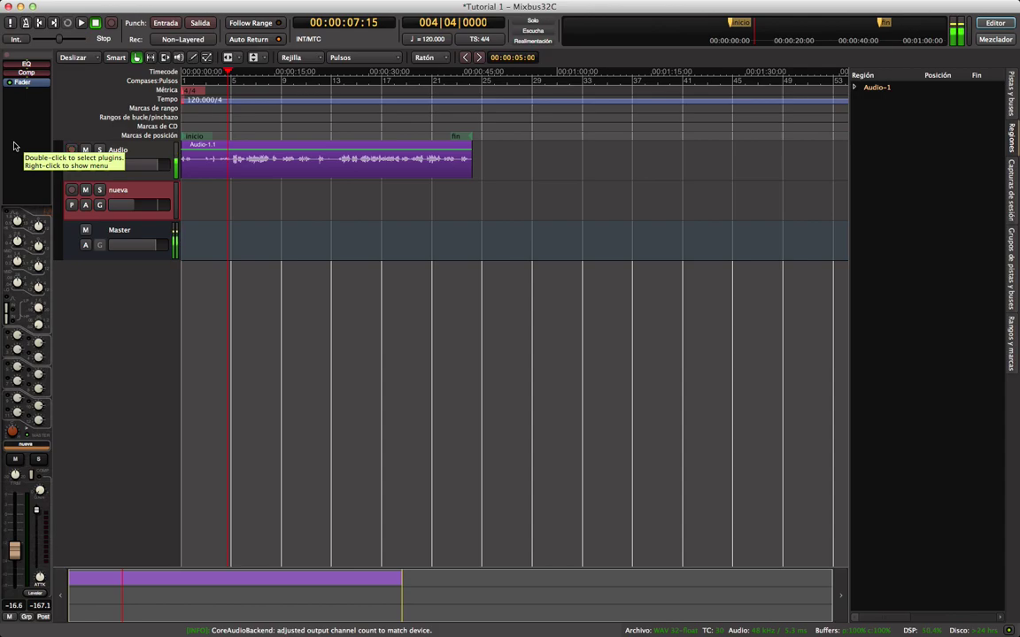
pyautogui.click(993, 40)
pyautogui.click(437, 192)
pyautogui.click(485, 120)
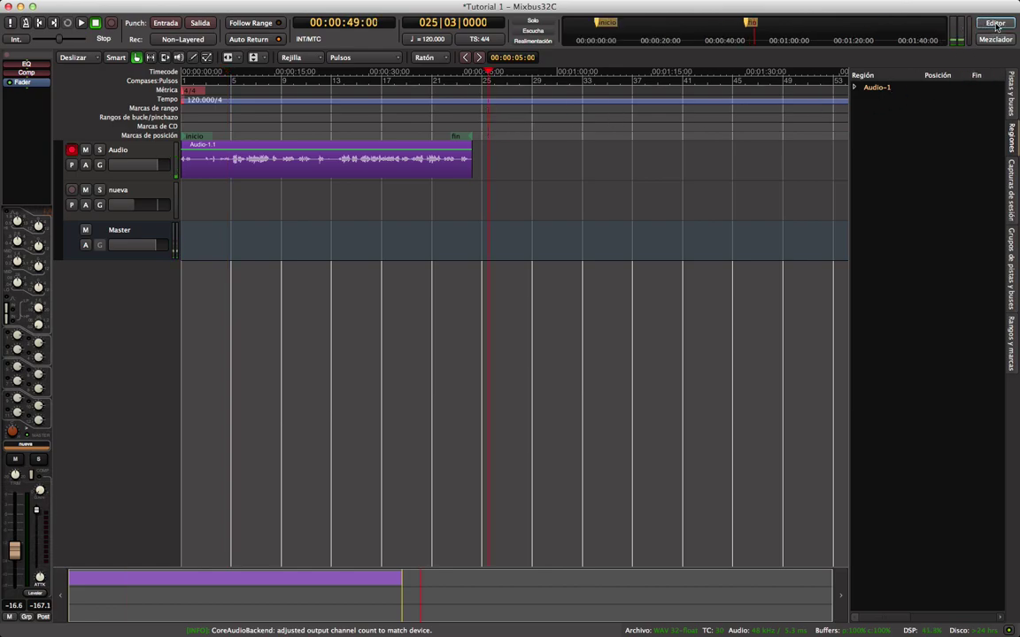
pyautogui.click(291, 122)
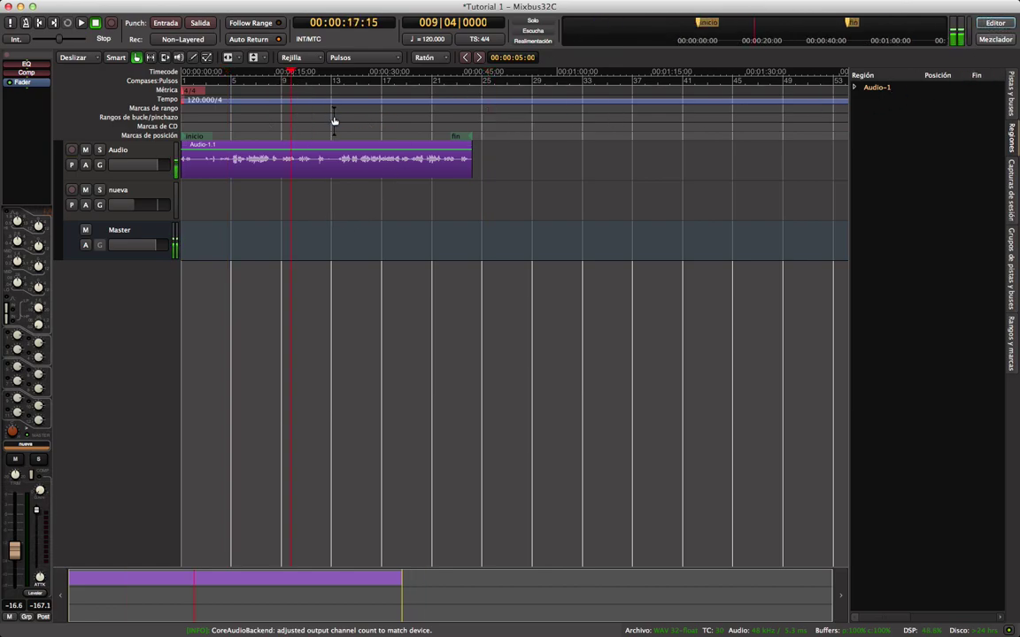
# Start and stop playback, and select the Master strip in the mixer.
pyautogui.press('space')
pyautogui.press('space')
pyautogui.hotkey('shift', 'b')
pyautogui.click(995, 39)
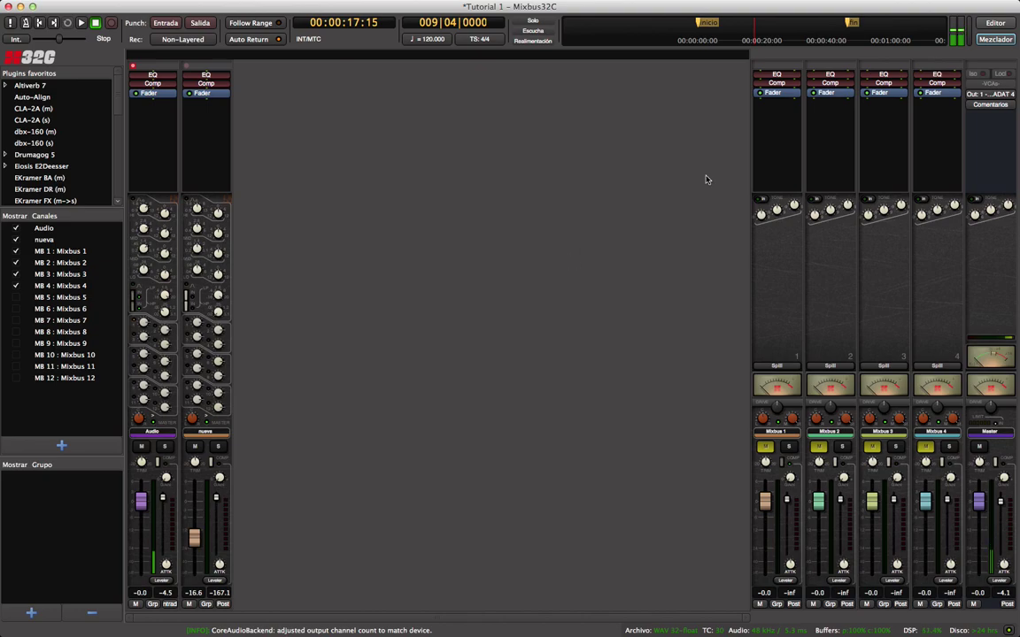
pyautogui.click(987, 142)
# Toggle Spill on the Mixbus 1 bus on and off to examine which channels feed it.
pyautogui.click(777, 366)
pyautogui.click(777, 366)
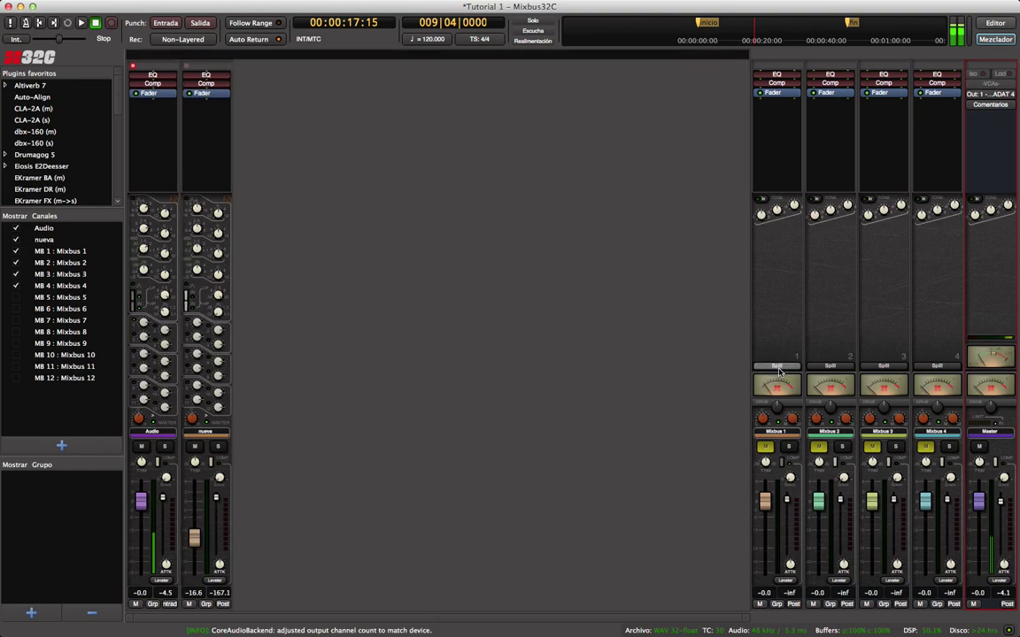
pyautogui.click(778, 367)
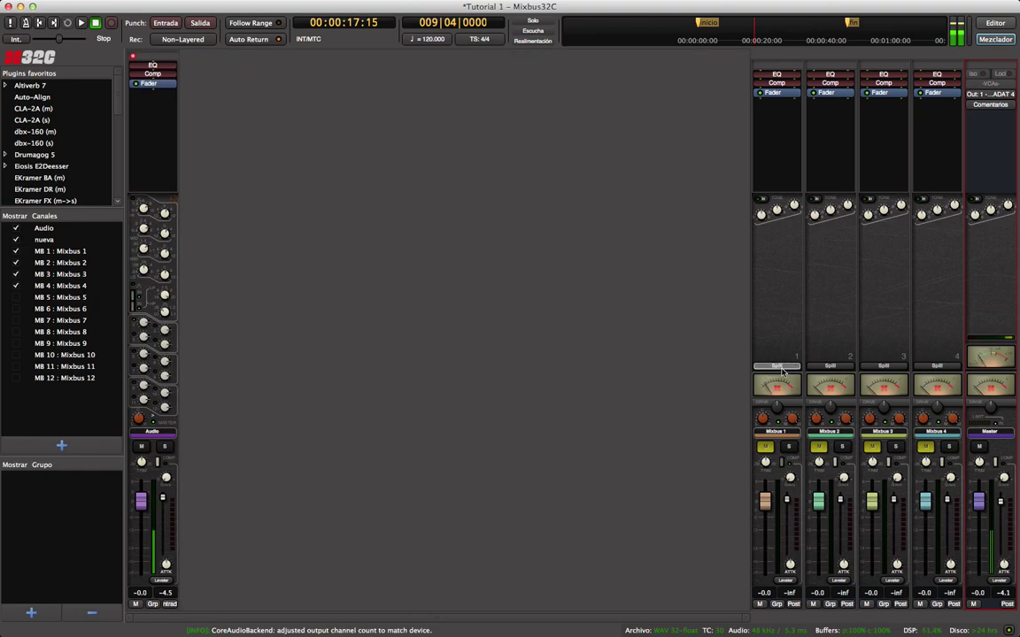
pyautogui.click(778, 367)
pyautogui.click(779, 367)
pyautogui.click(778, 367)
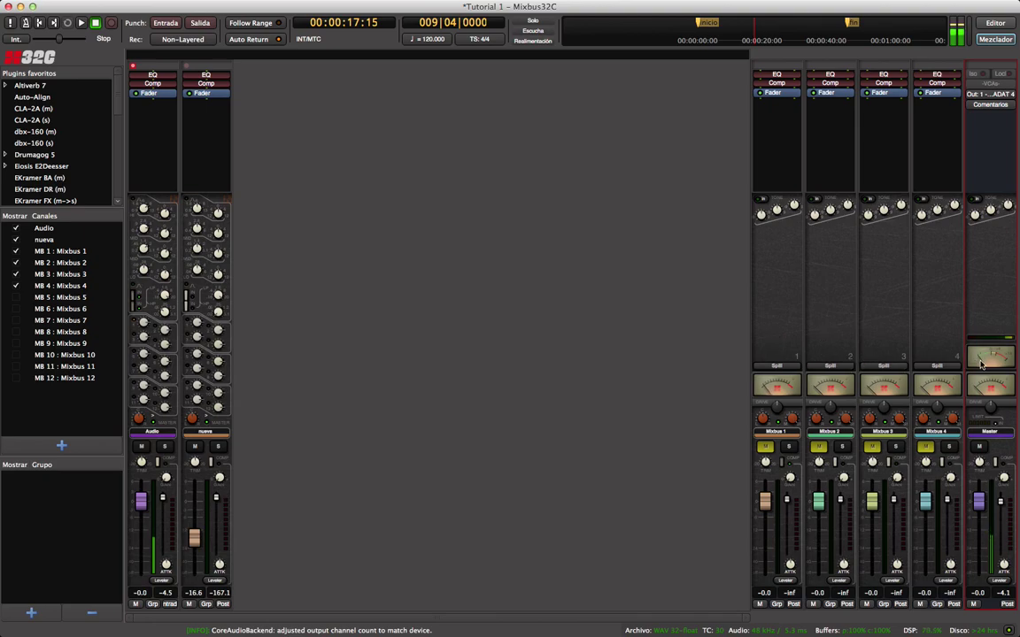
pyautogui.click(779, 367)
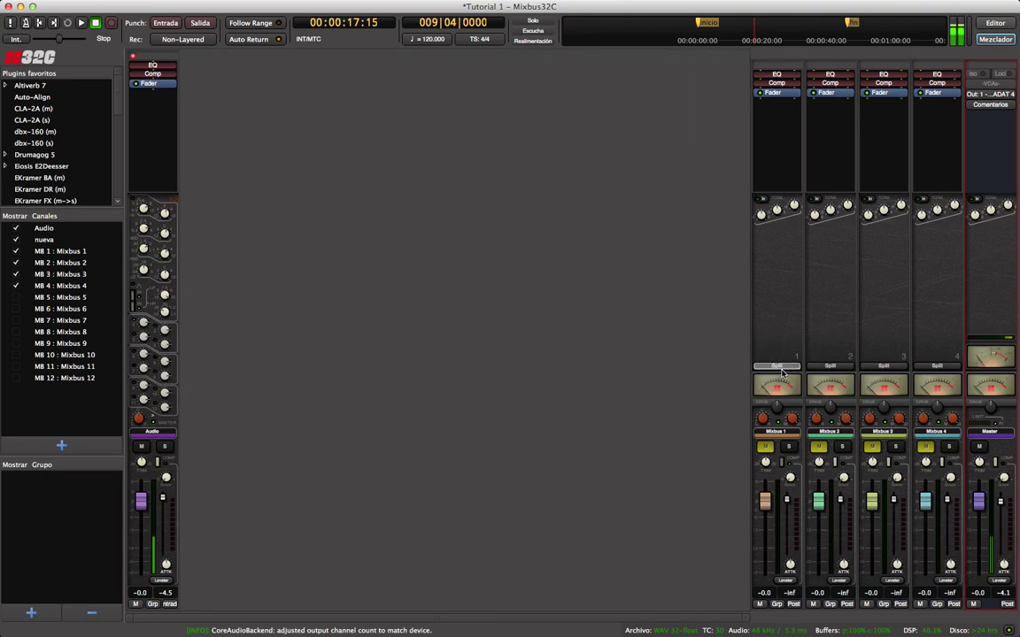
pyautogui.click(779, 368)
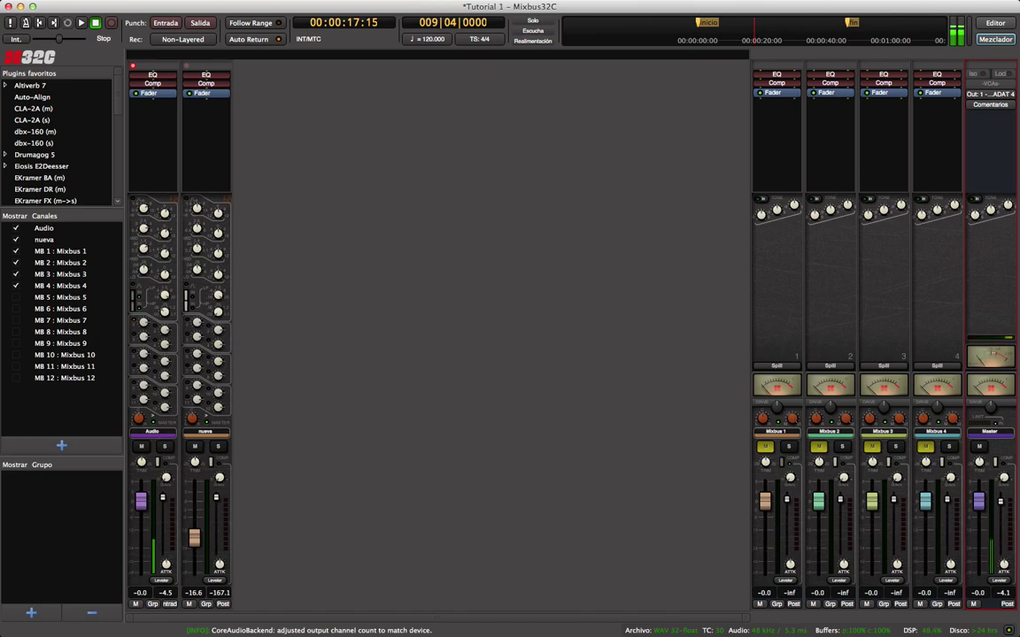
# Stop the audio engine, set its buffer size to 128 samples in the Audio/MIDI setup, and restart it.
pyautogui.hotkey('alt', 'a')
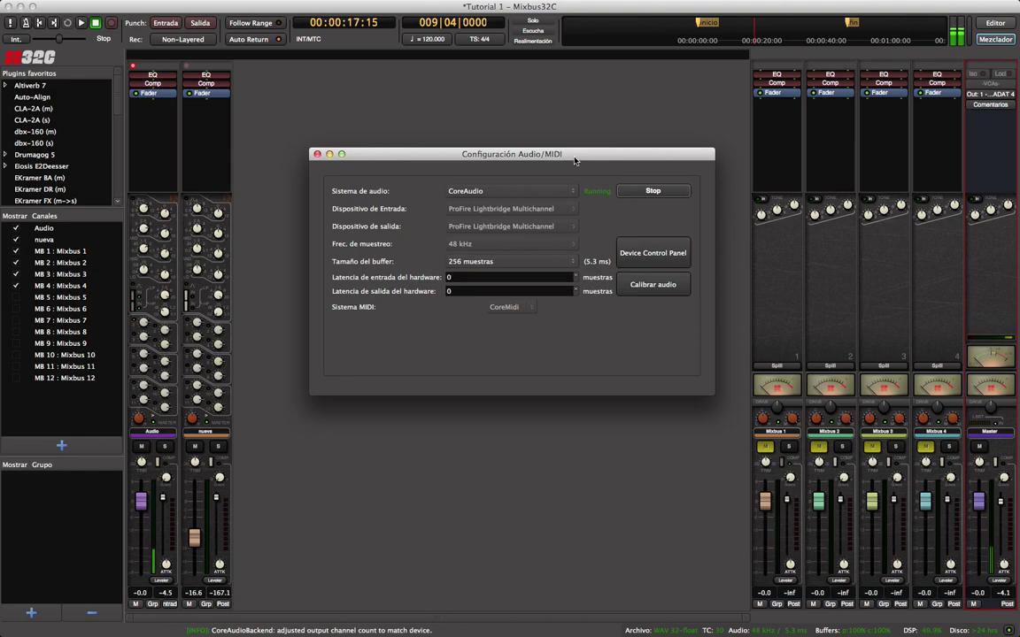
pyautogui.moveTo(575, 160); pyautogui.dragTo(517, 130)
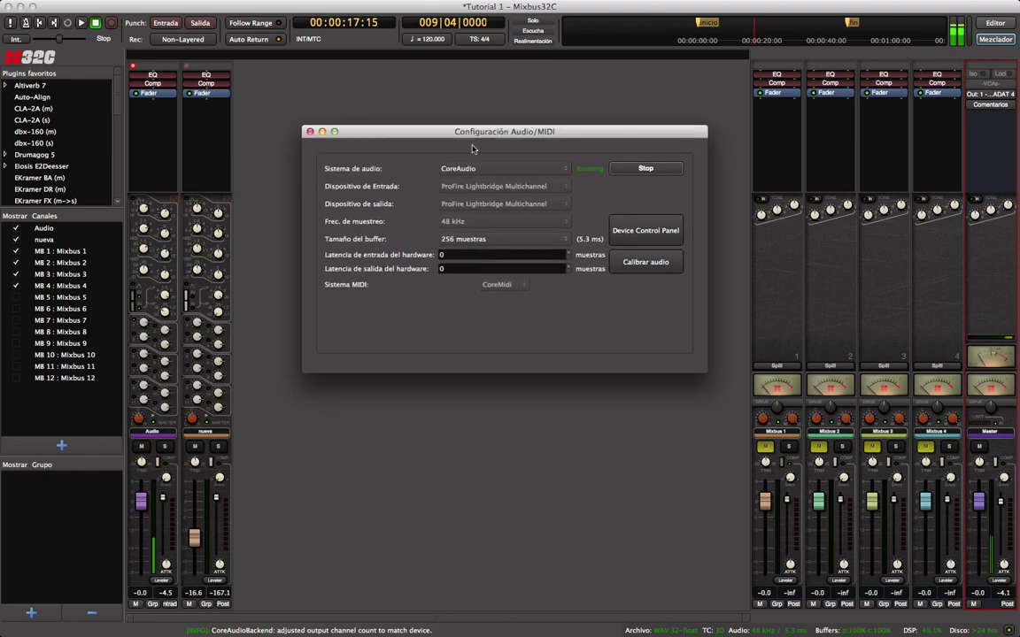
pyautogui.moveTo(649, 131); pyautogui.dragTo(652, 124)
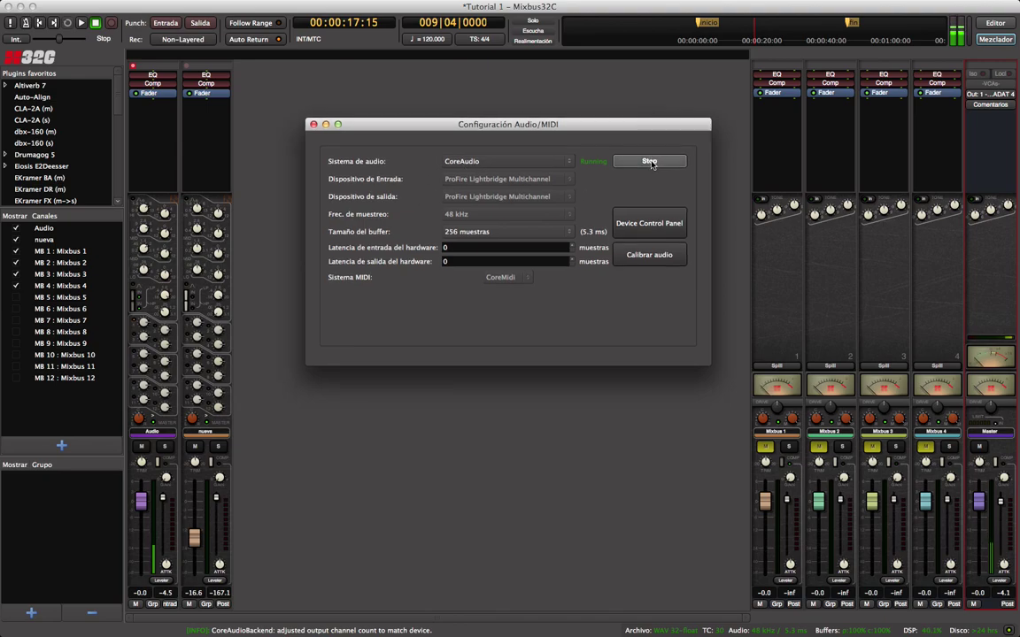
pyautogui.click(651, 162)
pyautogui.click(504, 231)
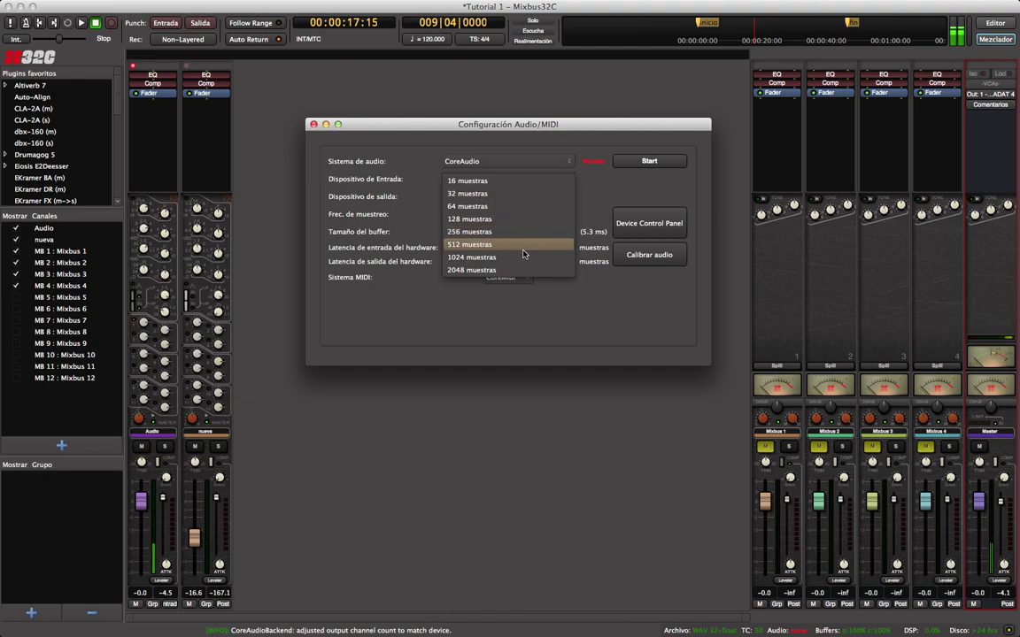
pyautogui.click(522, 218)
pyautogui.click(666, 163)
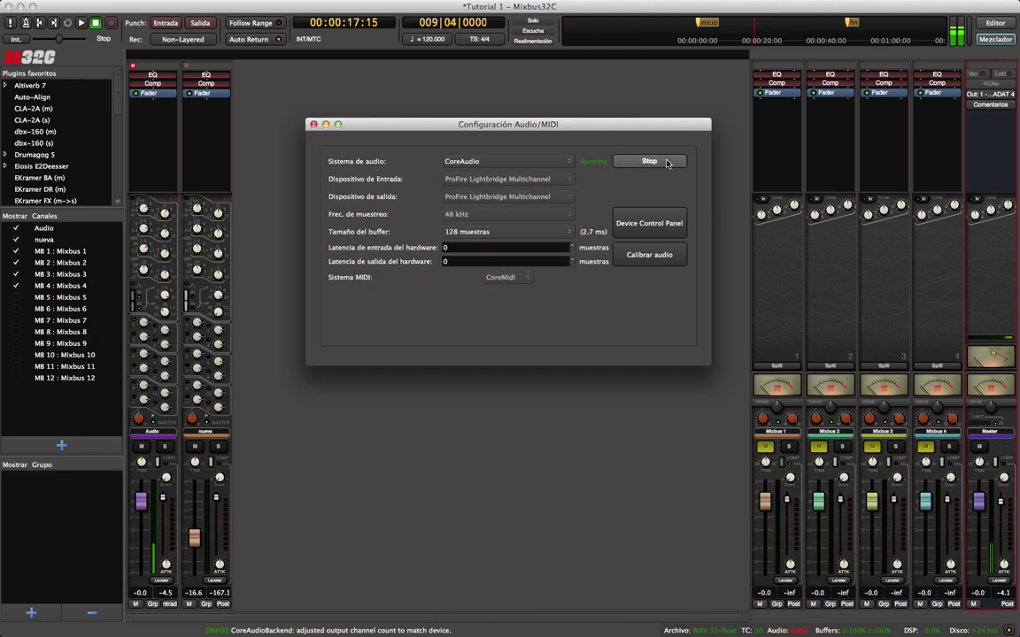
pyautogui.moveTo(657, 132); pyautogui.dragTo(656, 164)
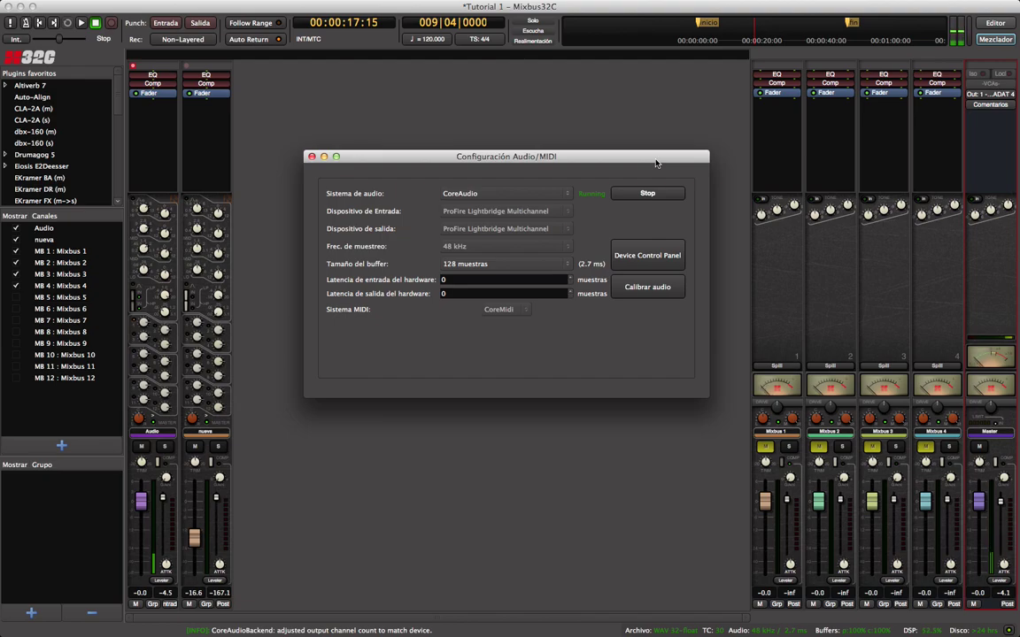
pyautogui.click(310, 157)
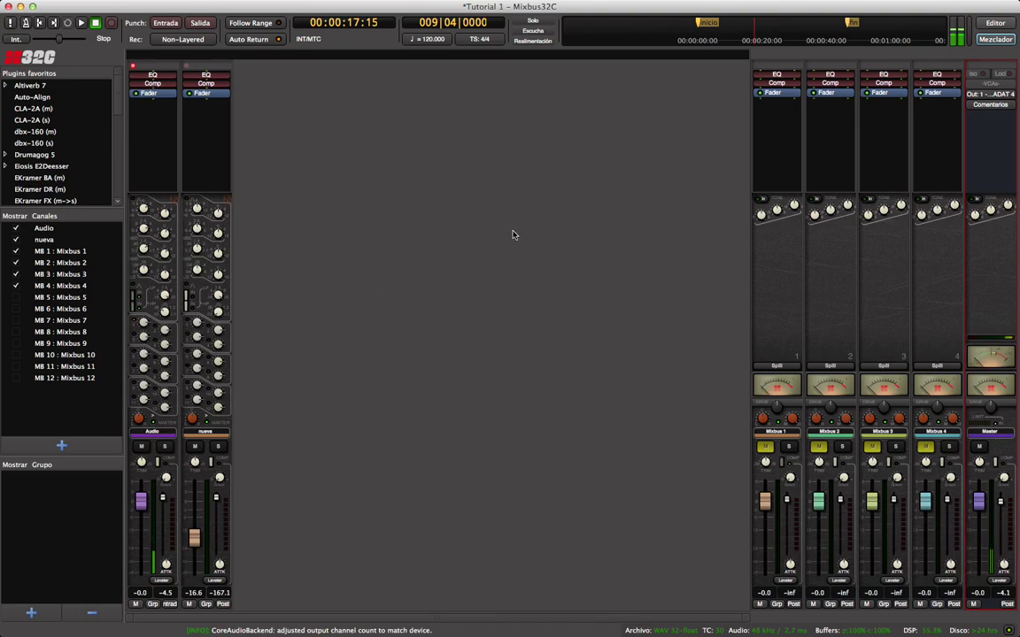
pyautogui.rightClick(156, 130)
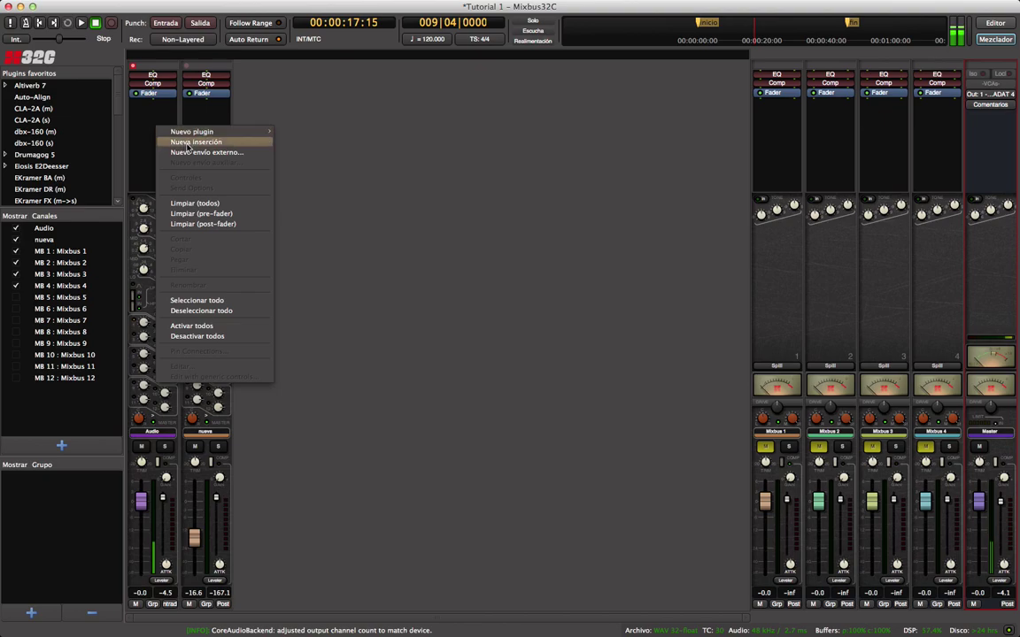
pyautogui.click(348, 135)
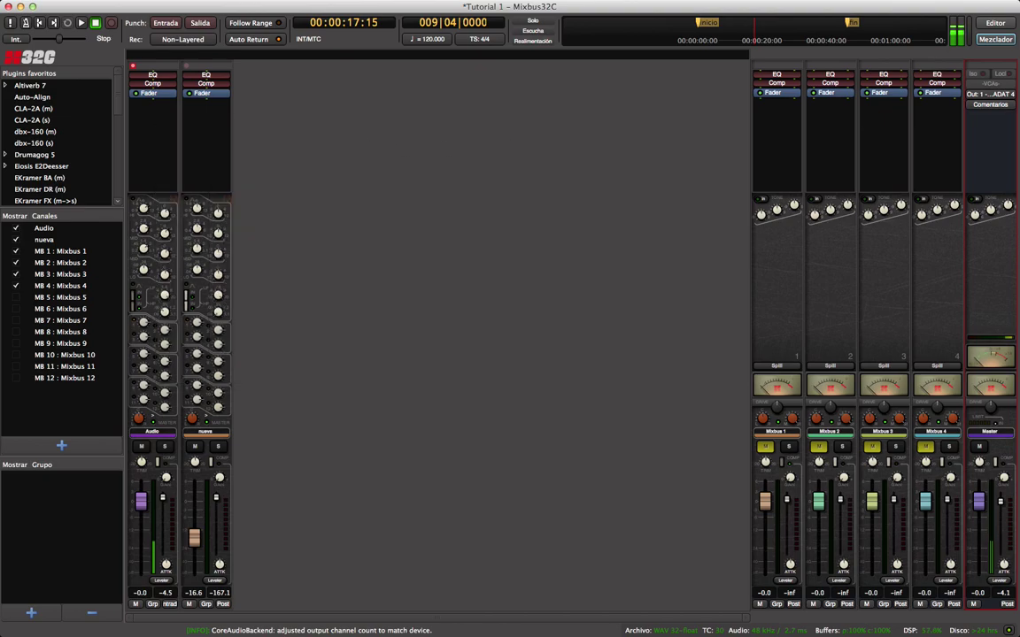
# Open the preferences and examine the Plugins and Translation settings.
pyautogui.press('super+comma')
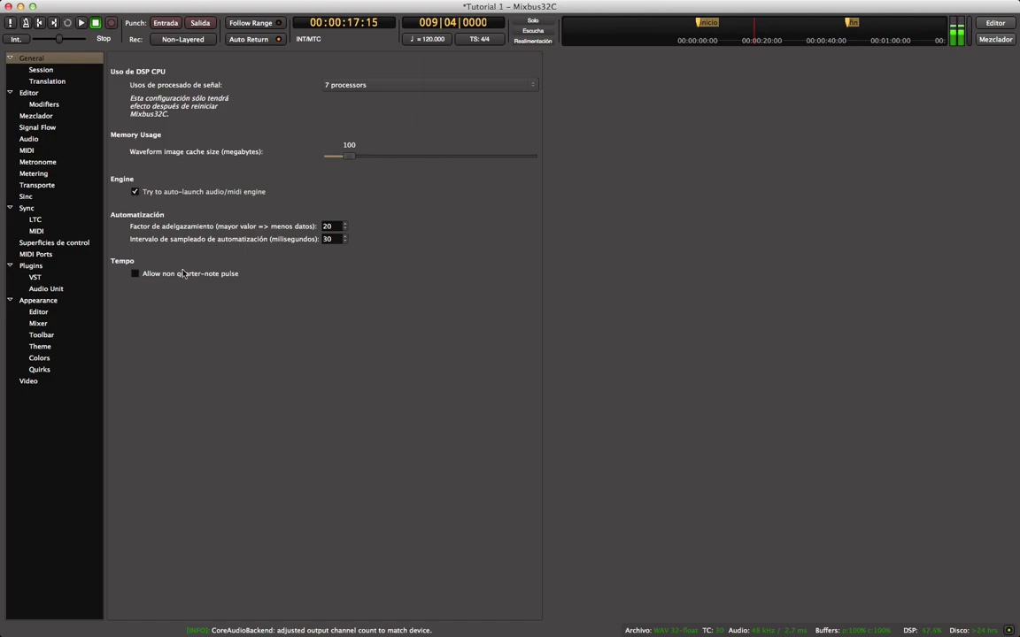
pyautogui.click(35, 267)
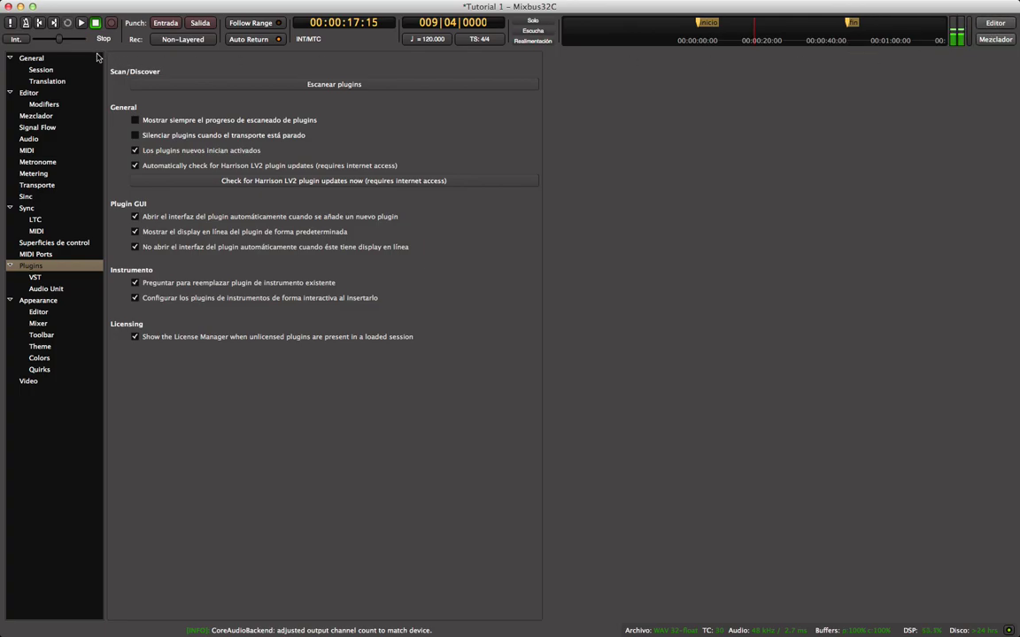
pyautogui.click(47, 82)
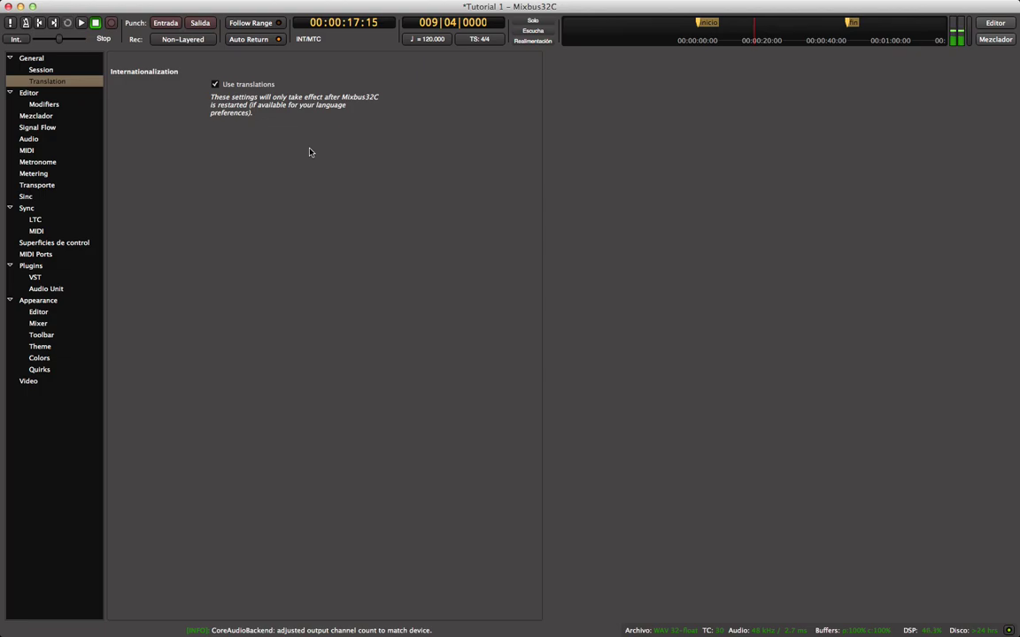
# Examine the preferences for the mixer, signal flow, keyboard modifiers, control surfaces, MIDI ports, plugins and Audio Unit.
pyautogui.click(42, 128)
pyautogui.click(43, 117)
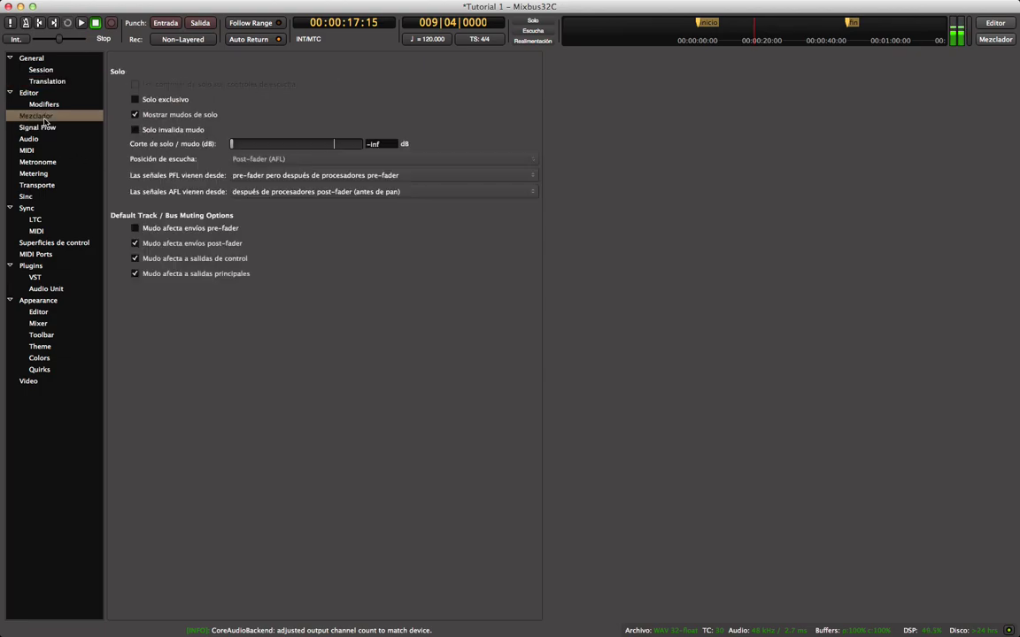
pyautogui.click(42, 130)
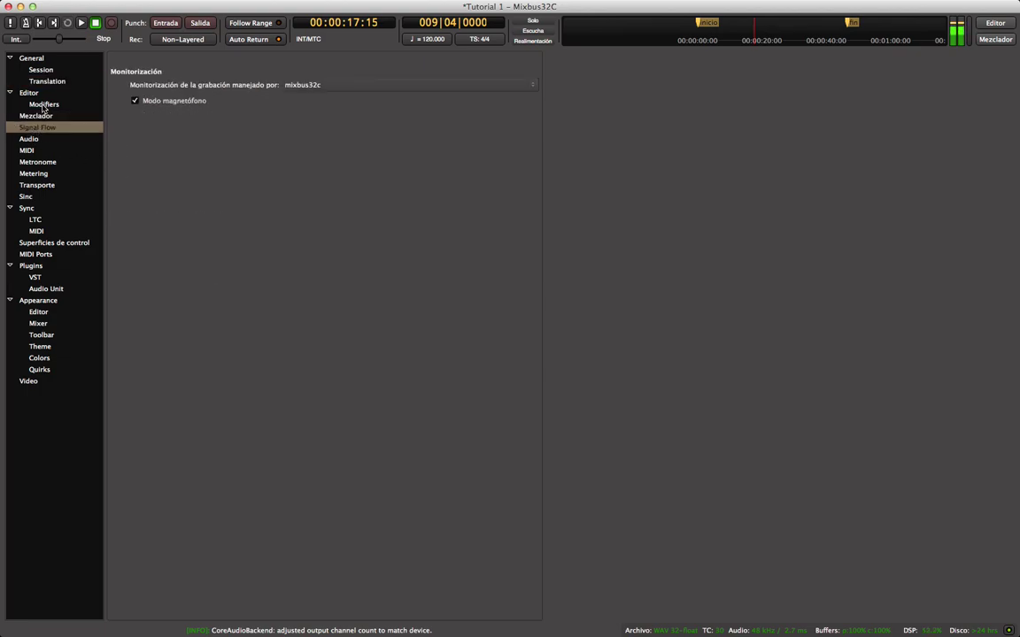
pyautogui.click(42, 107)
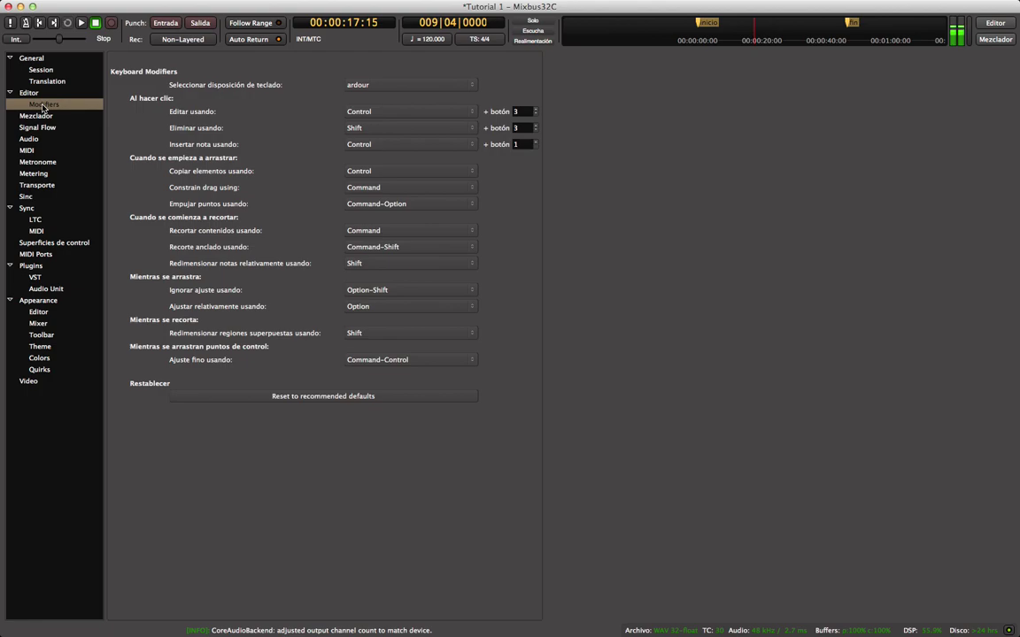
pyautogui.click(53, 242)
pyautogui.click(39, 253)
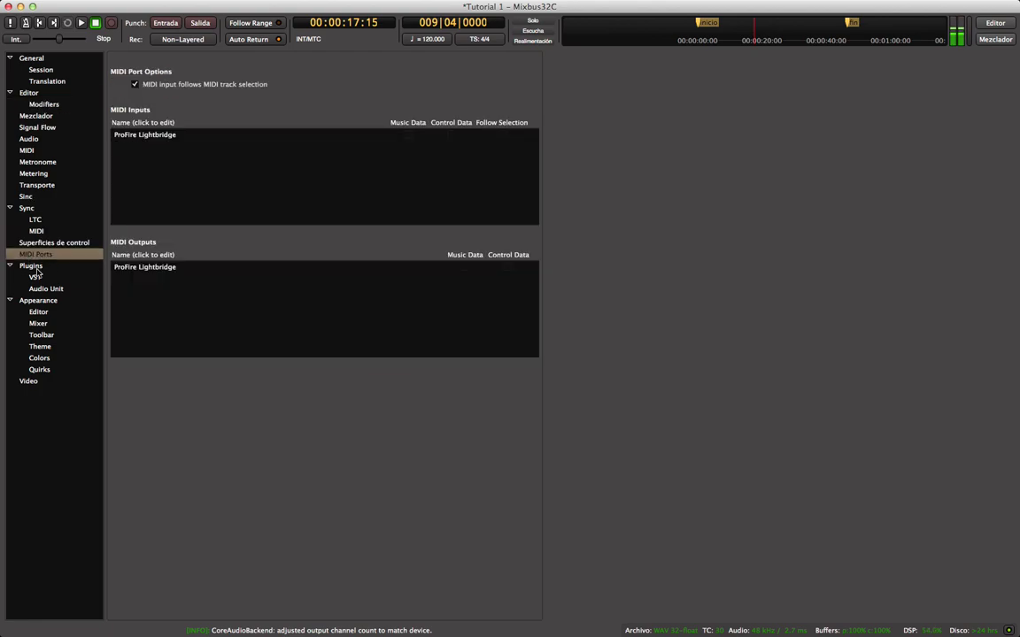
pyautogui.click(31, 266)
pyautogui.click(44, 290)
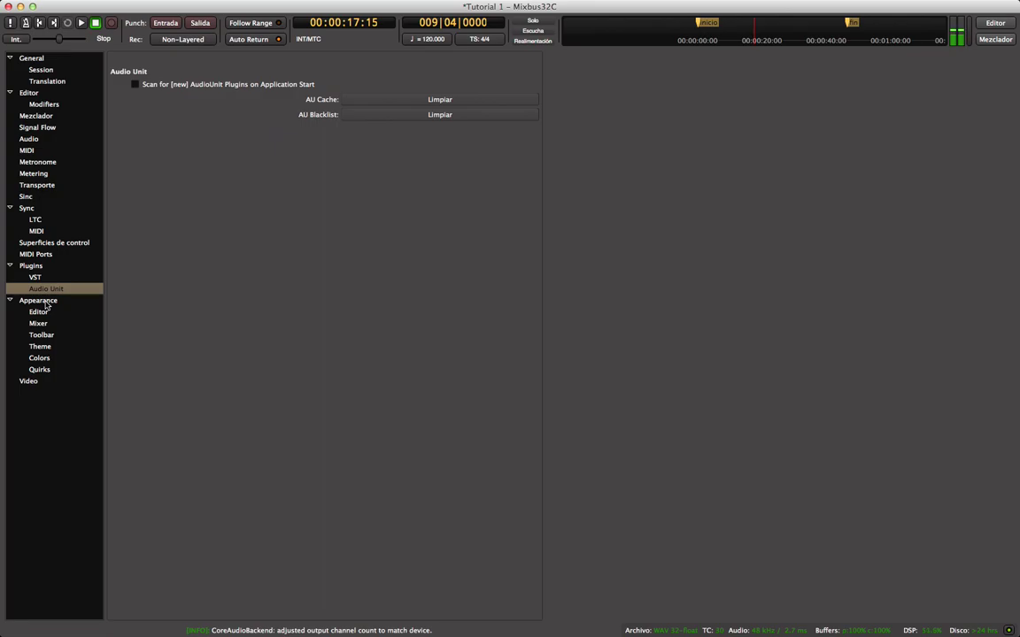
# Examine the Appearance preferences, return to the editor and select the Audio track to view its channel strip.
pyautogui.click(44, 301)
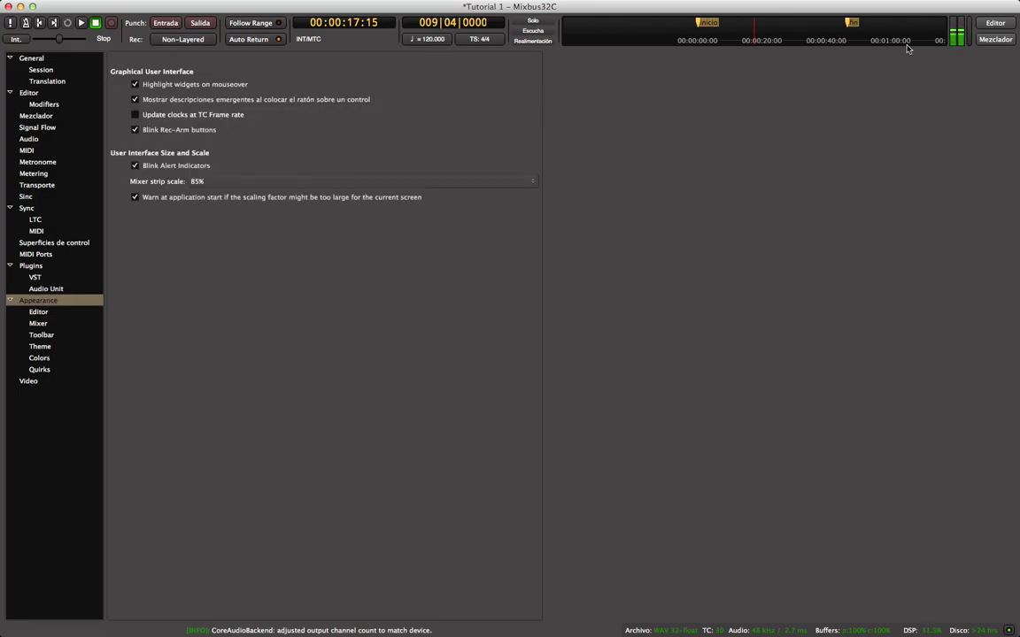
pyautogui.hotkey('alt', 'e')
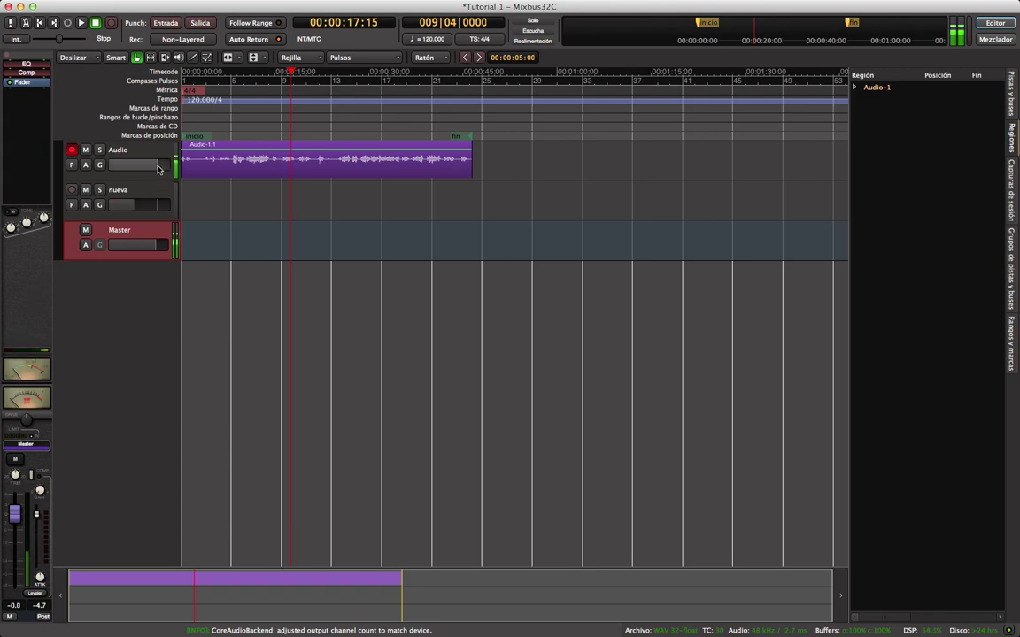
pyautogui.click(72, 150)
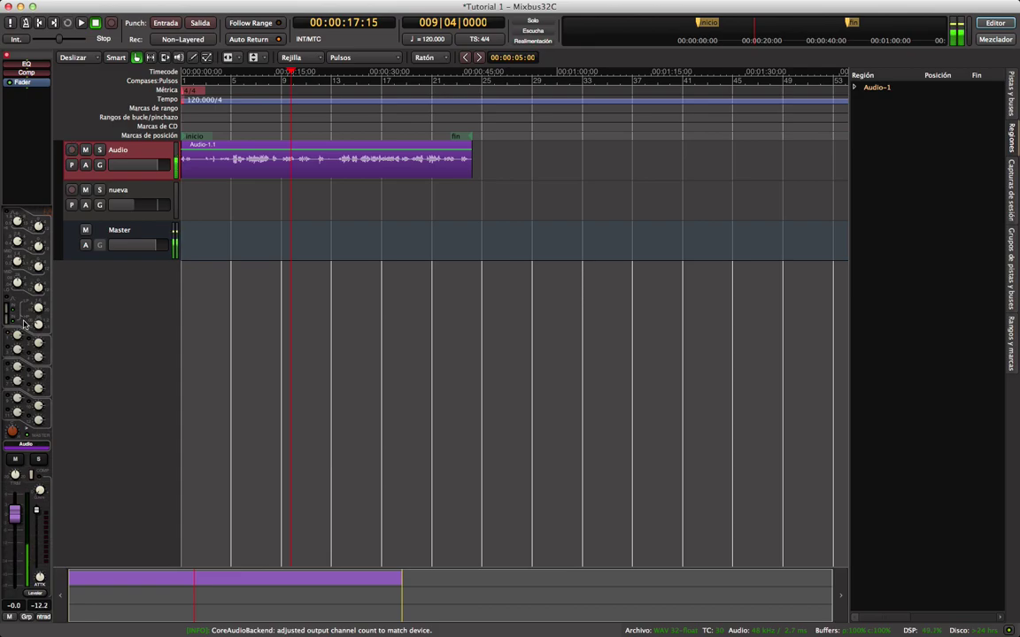
# Switch to the mixer and open the plugin manager from the Audio channel, placing its window clear of the channel strips.
pyautogui.click(995, 39)
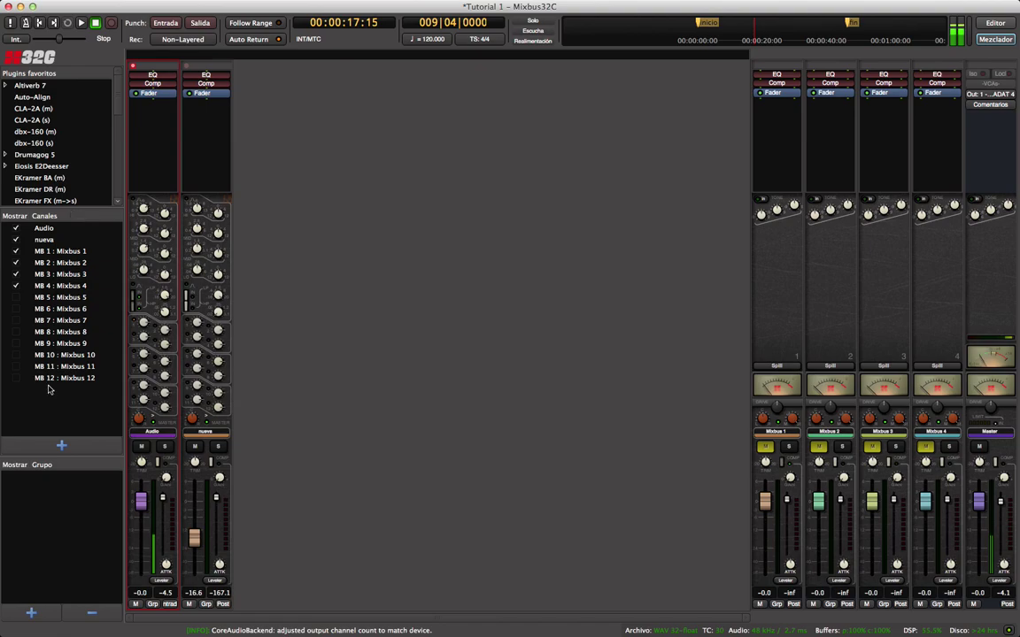
pyautogui.rightClick(83, 124)
pyautogui.click(278, 163)
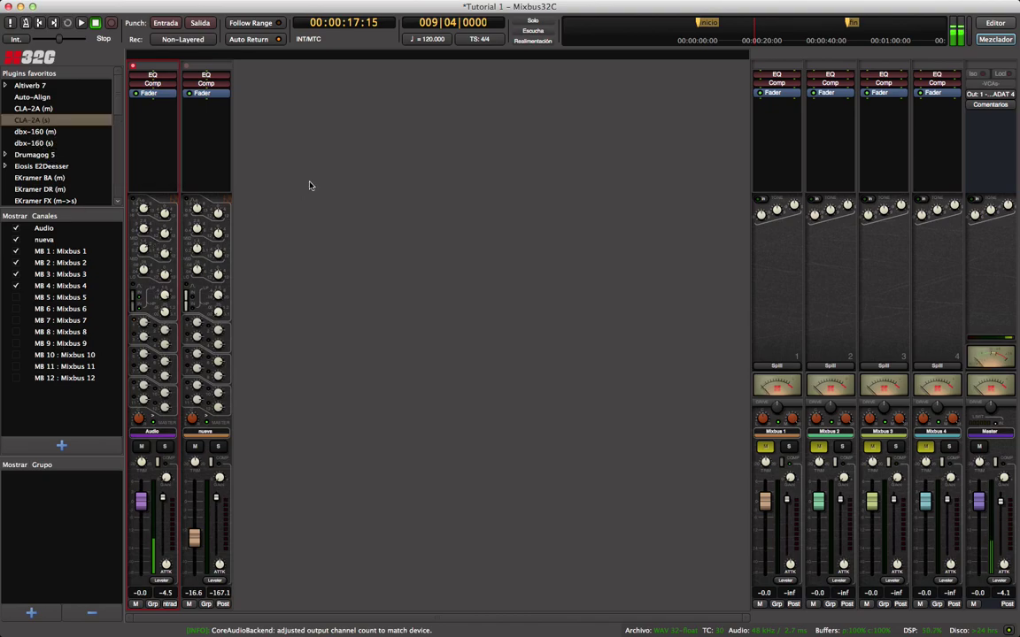
pyautogui.doubleClick(163, 130)
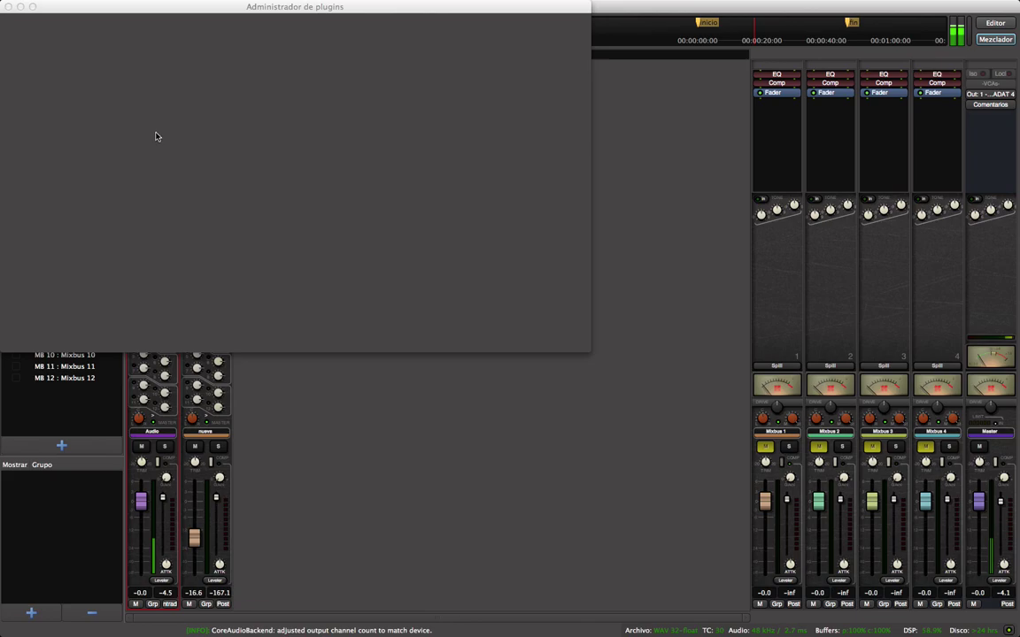
pyautogui.moveTo(194, 16); pyautogui.dragTo(396, 44)
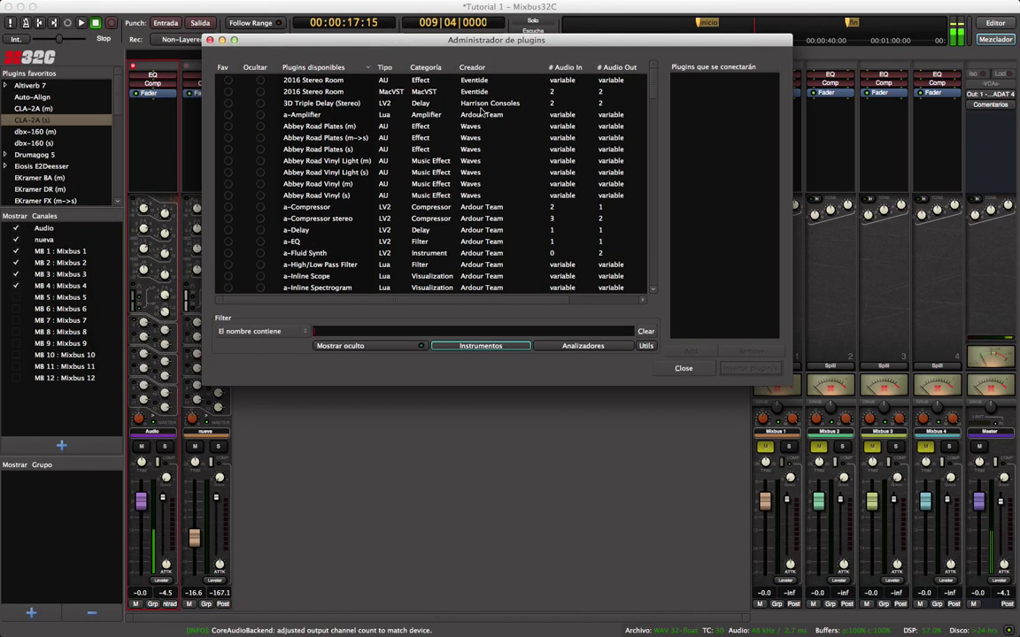
pyautogui.moveTo(564, 46); pyautogui.dragTo(560, 77)
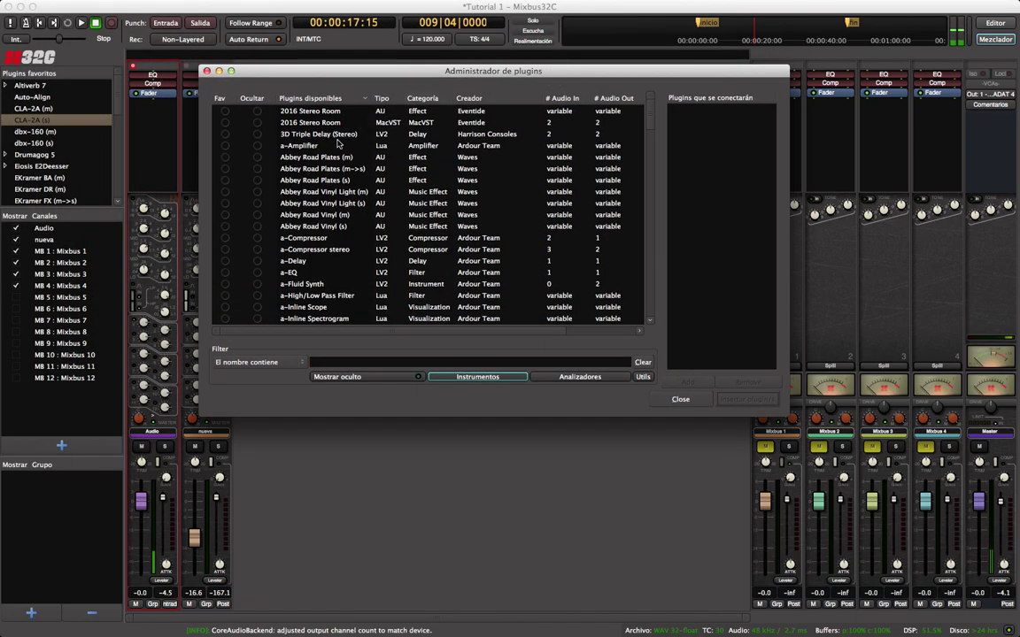
# Examine the favourite and hidden markings of the available plugins in the plugin manager and close it.
pyautogui.scroll(-5, 256, 186)
pyautogui.scroll(-2, 259, 192)
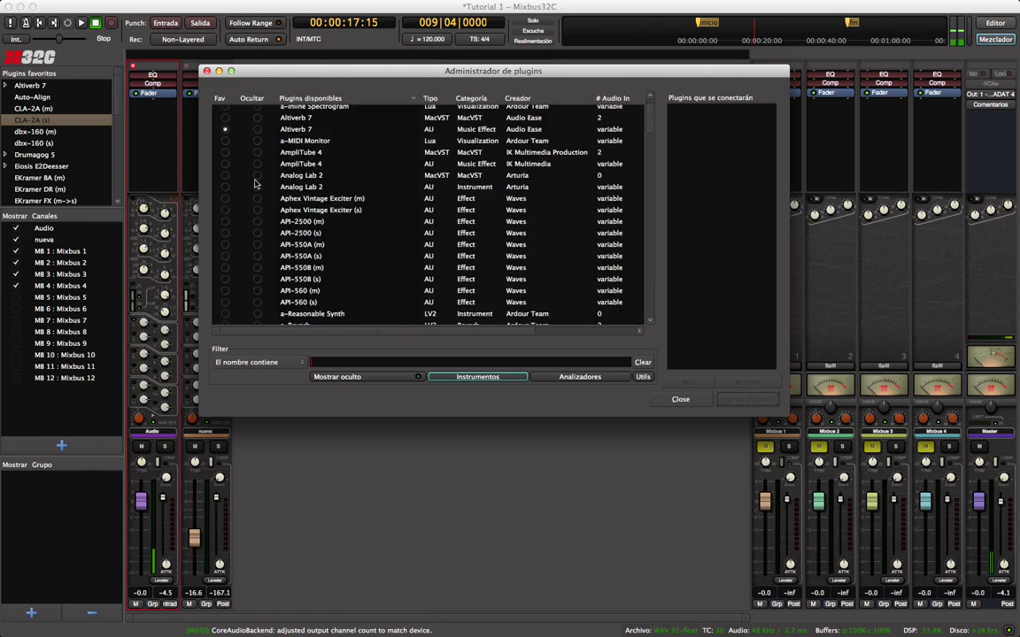
pyautogui.scroll(-15, 239, 169)
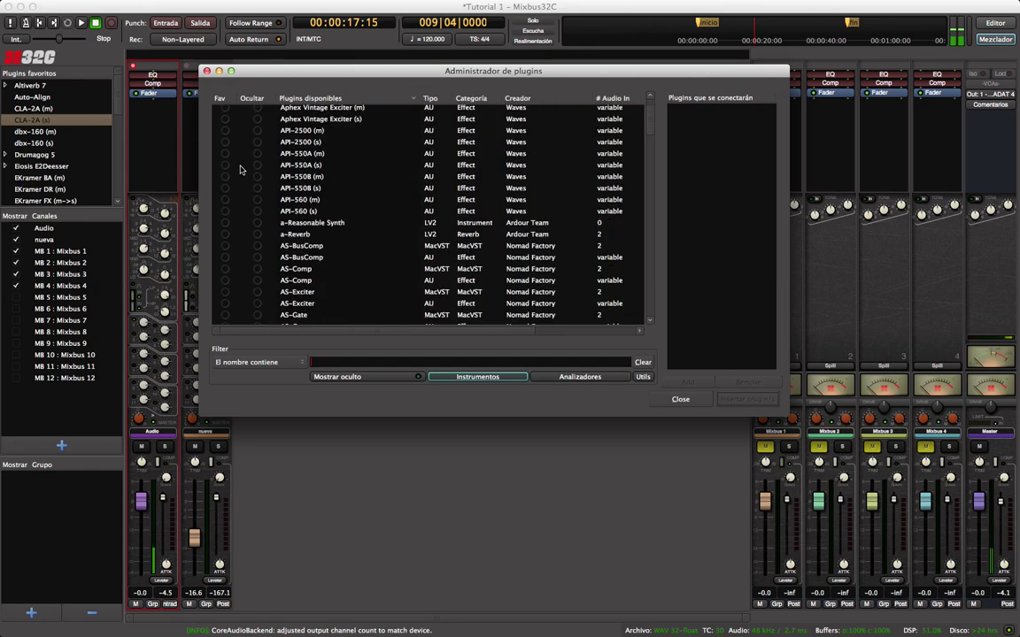
pyautogui.scroll(-15, 239, 177)
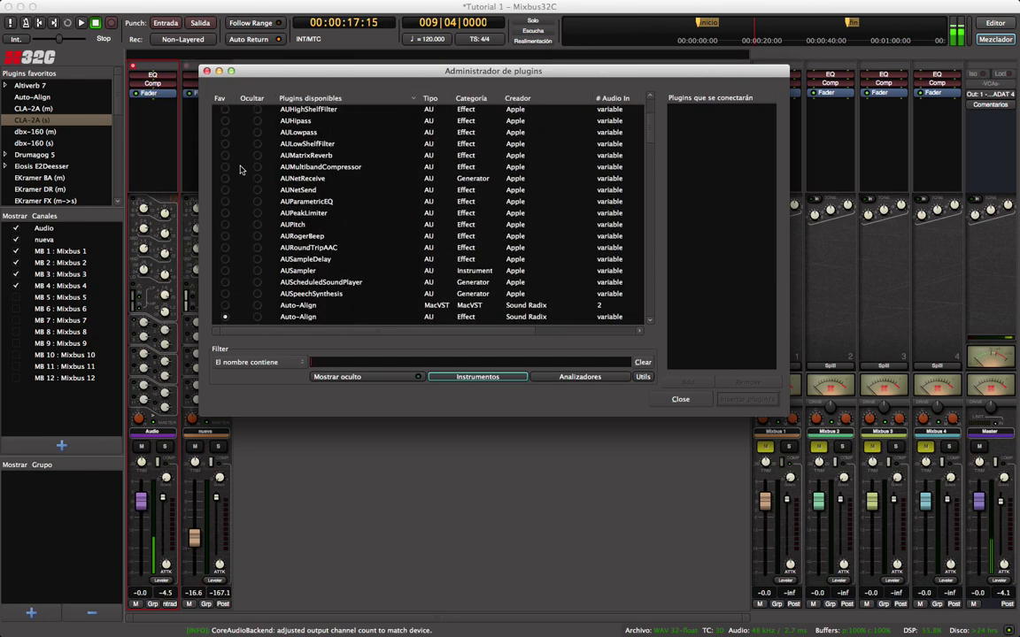
pyautogui.click(224, 195)
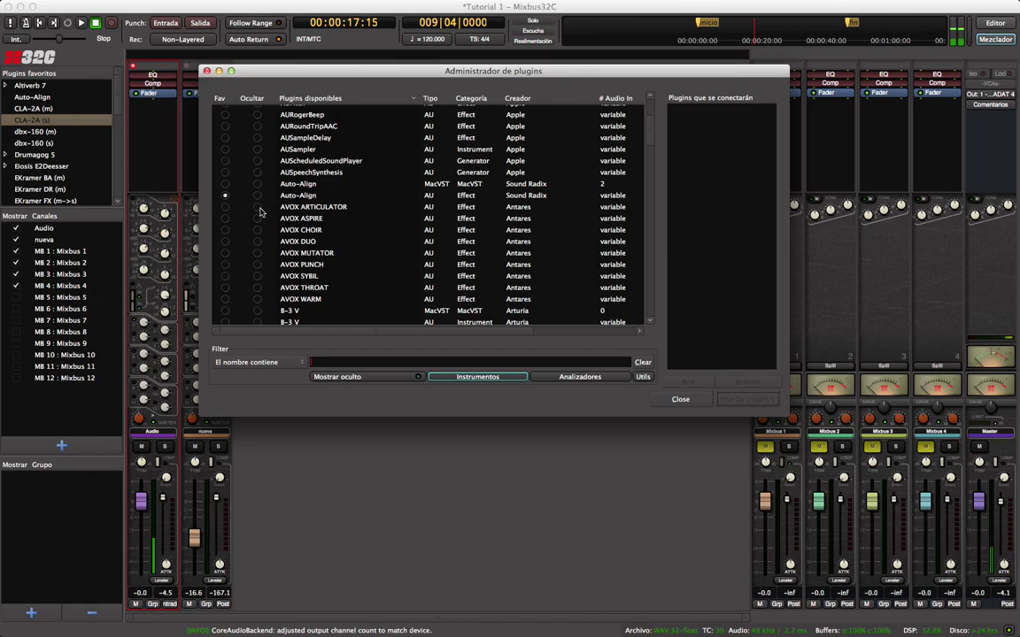
pyautogui.scroll(-5, 243, 208)
pyautogui.scroll(-10, 251, 215)
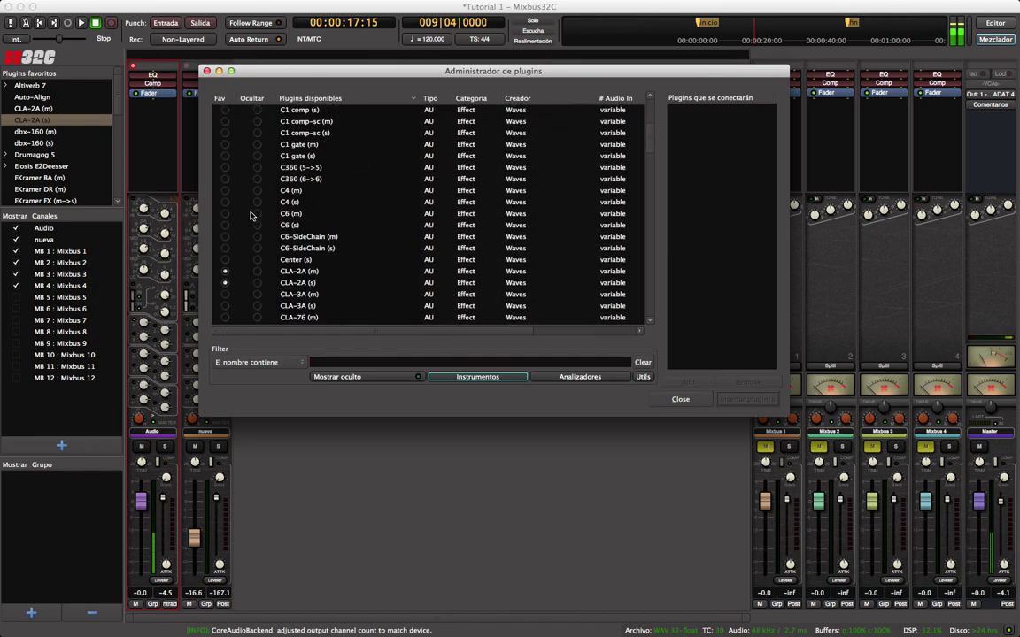
pyautogui.scroll(-3, 251, 215)
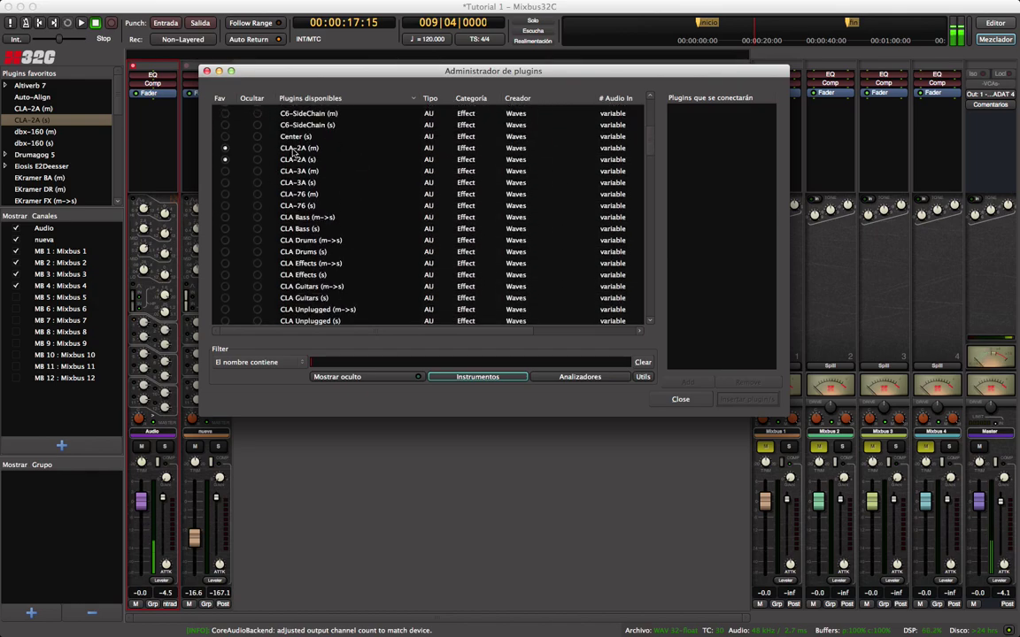
pyautogui.scroll(-10, 244, 199)
pyautogui.scroll(-15, 245, 203)
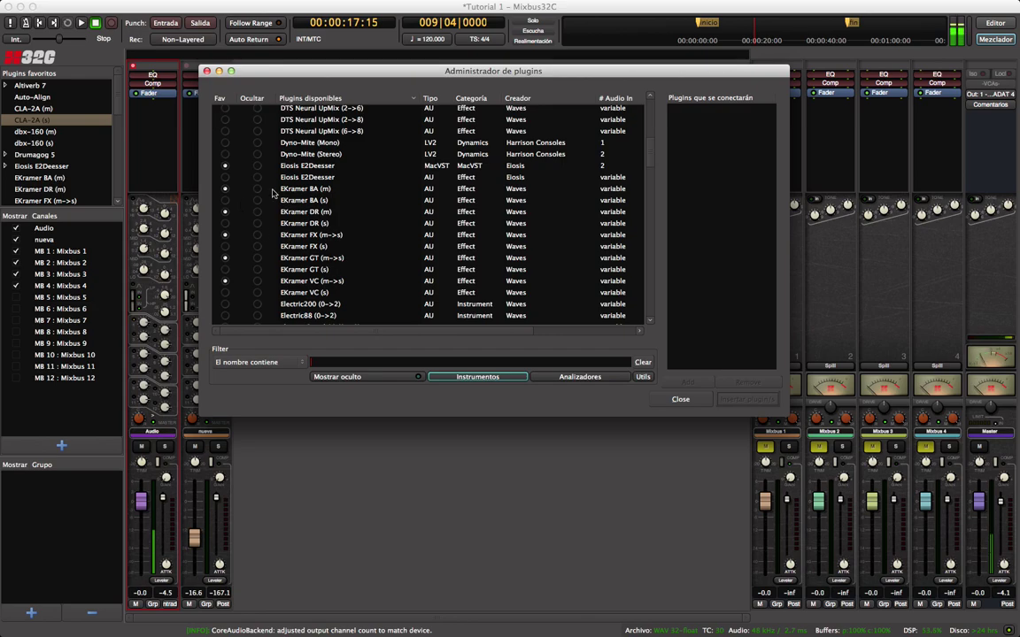
pyautogui.click(678, 402)
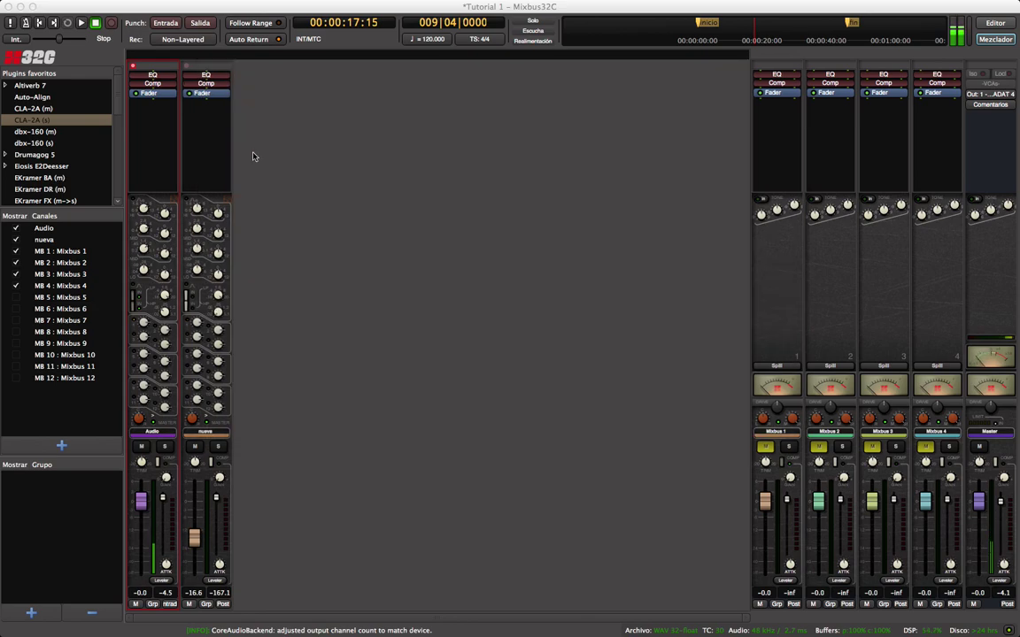
# Look through the favourites among the new-plugin options of the Audio channel without inserting a plugin.
pyautogui.rightClick(155, 135)
pyautogui.moveTo(183, 133)
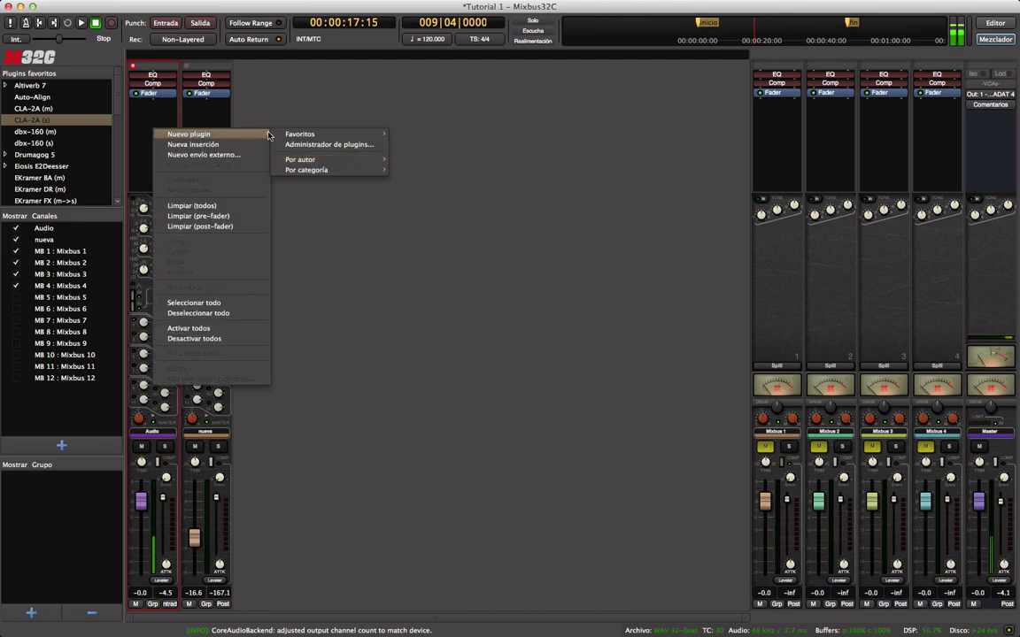
pyautogui.moveTo(301, 133)
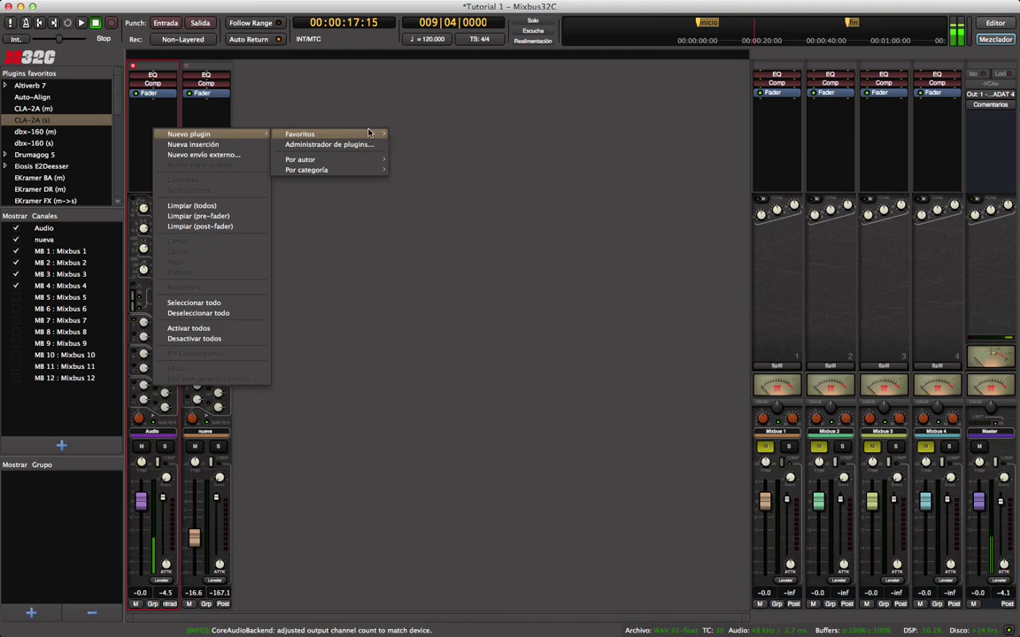
pyautogui.click(341, 101)
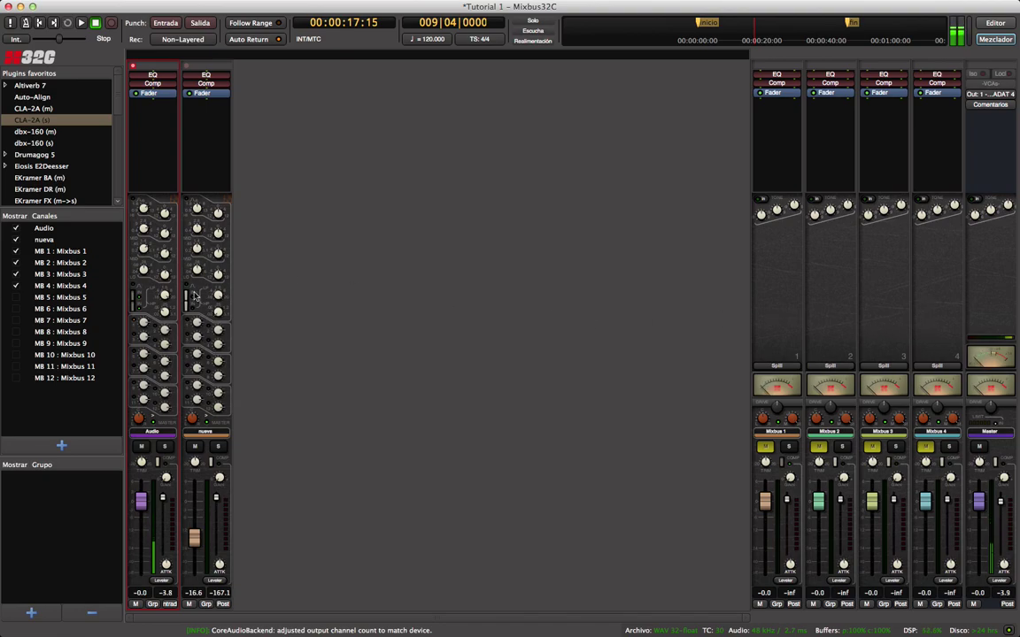
# Toggle the Mixbus 5 bus's visibility in the mixer on and off.
pyautogui.click(16, 298)
pyautogui.click(16, 301)
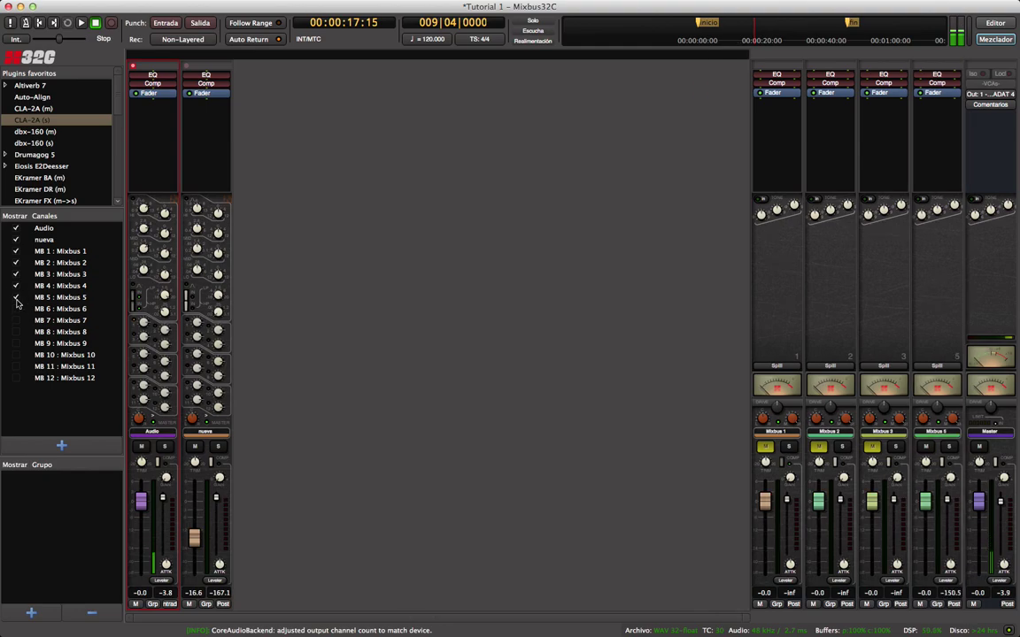
pyautogui.click(16, 301)
pyautogui.click(16, 301)
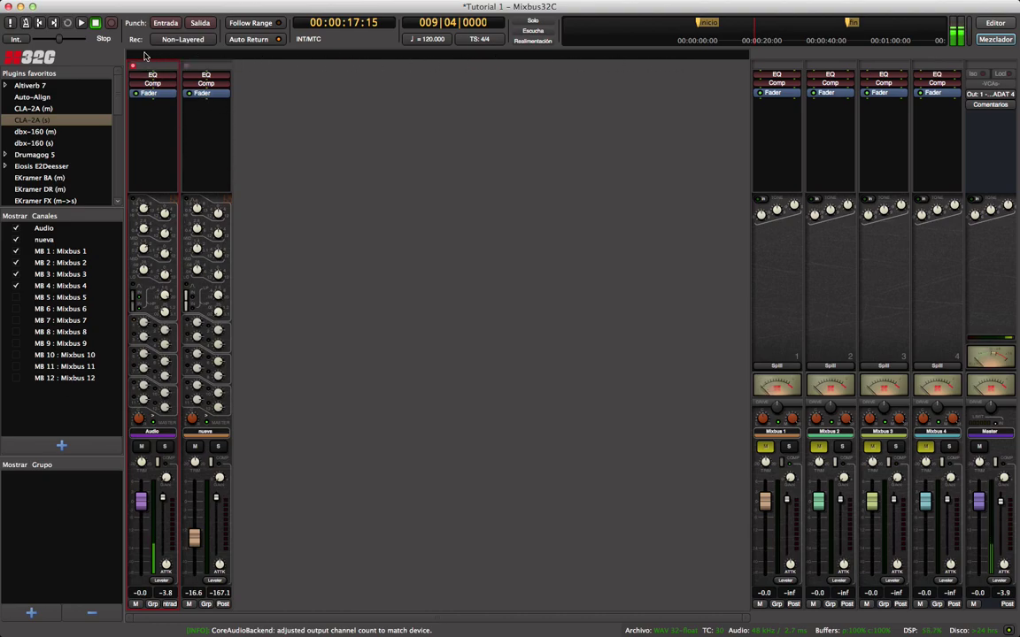
# Group the Audio and nueva channels with all sharing options enabled, and toggle the group's visibility off and on.
pyautogui.moveTo(134, 59); pyautogui.dragTo(217, 61)
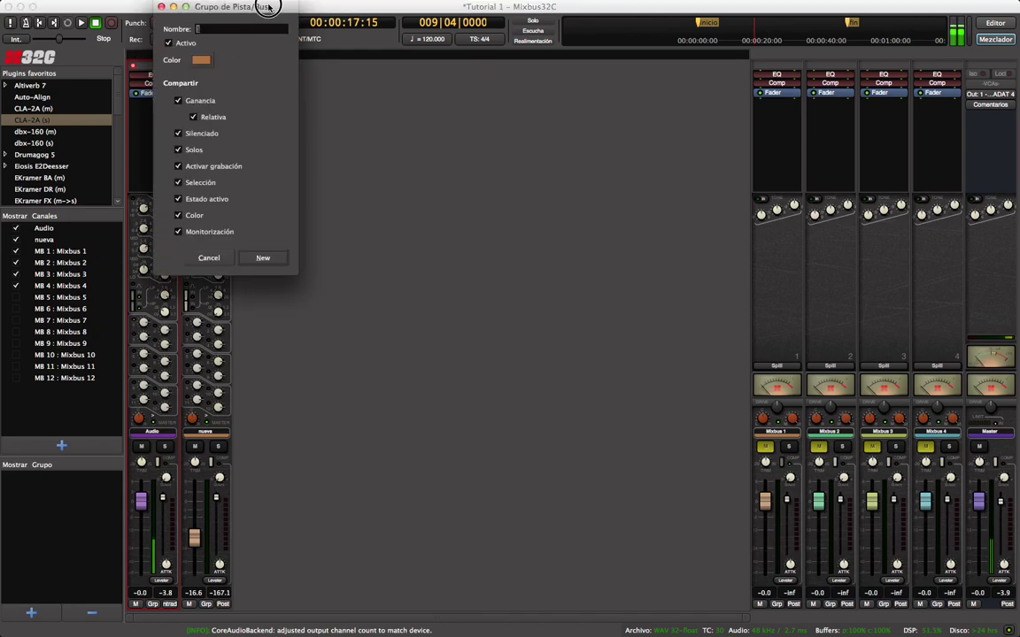
pyautogui.moveTo(256, 7); pyautogui.dragTo(387, 72)
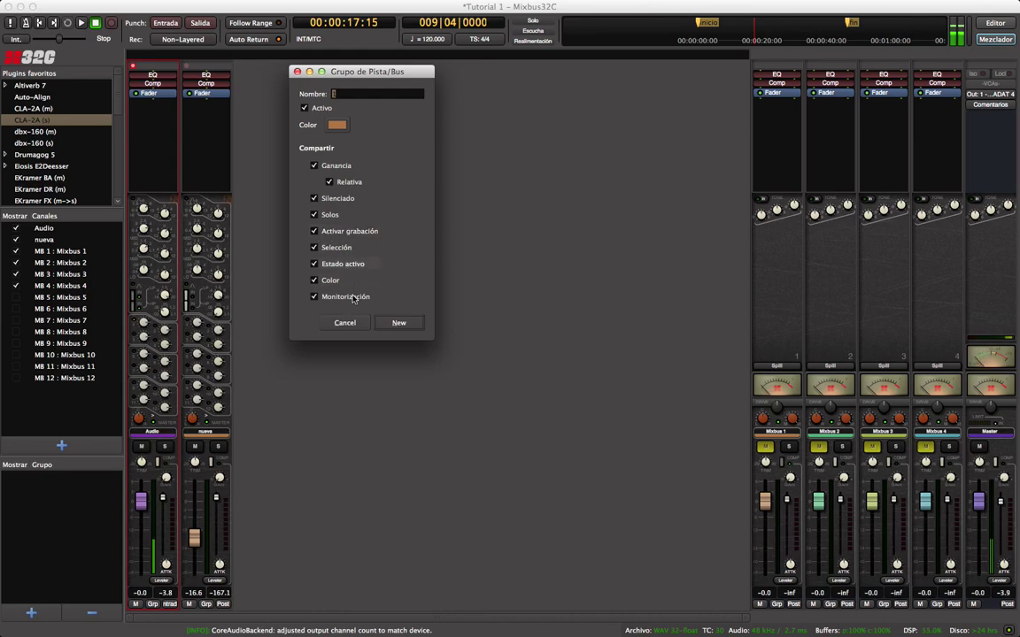
pyautogui.click(399, 324)
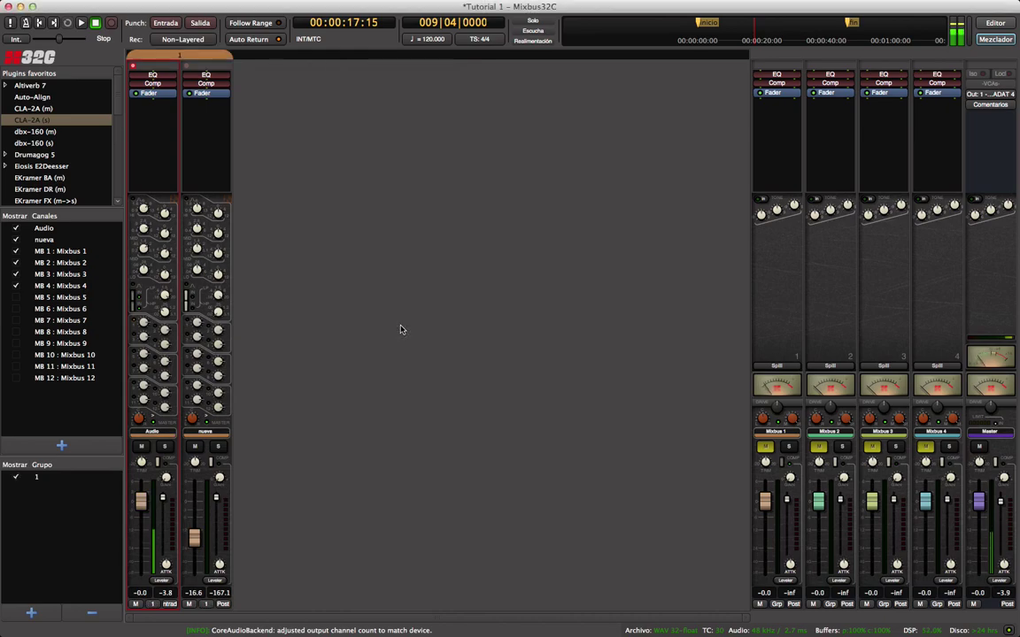
pyautogui.click(16, 477)
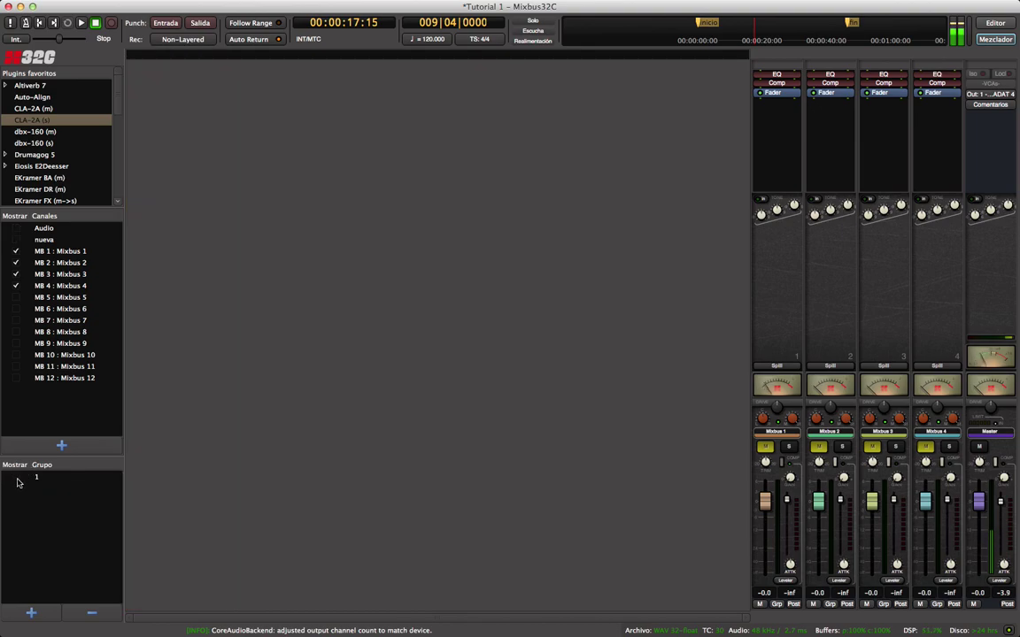
pyautogui.click(16, 478)
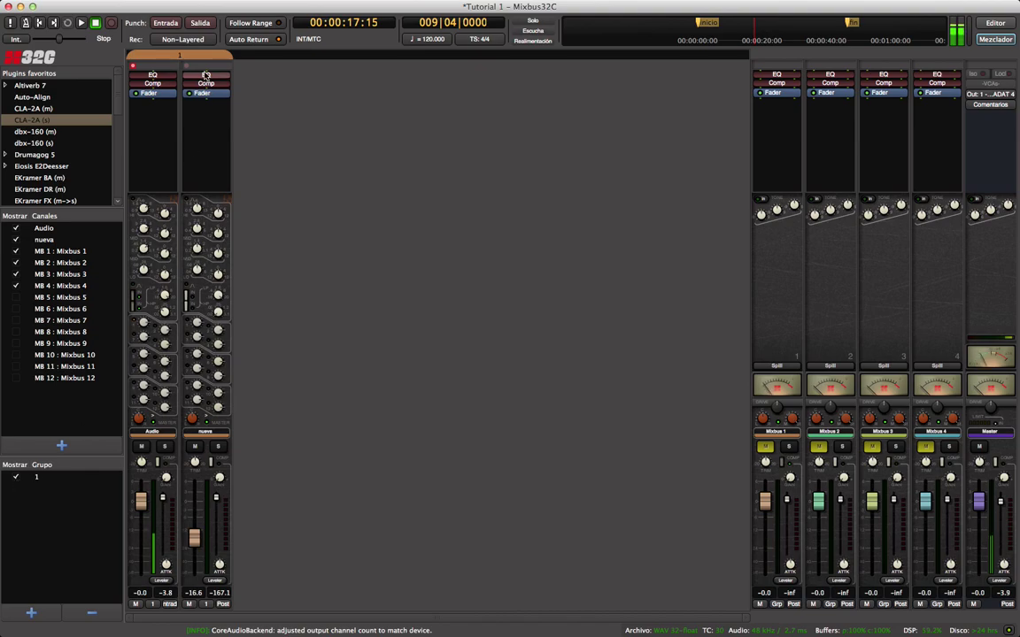
# Set the nueva channel's fader to -9.5 with group 1 deactivated, and reactivate the group.
pyautogui.moveTo(195, 536)
pyautogui.mouseDown()
pyautogui.moveTo(200, 528)
pyautogui.moveTo(198, 541)
pyautogui.mouseUp()
pyautogui.keyDown('shift'); pyautogui.click(142, 517); pyautogui.keyUp('shift')
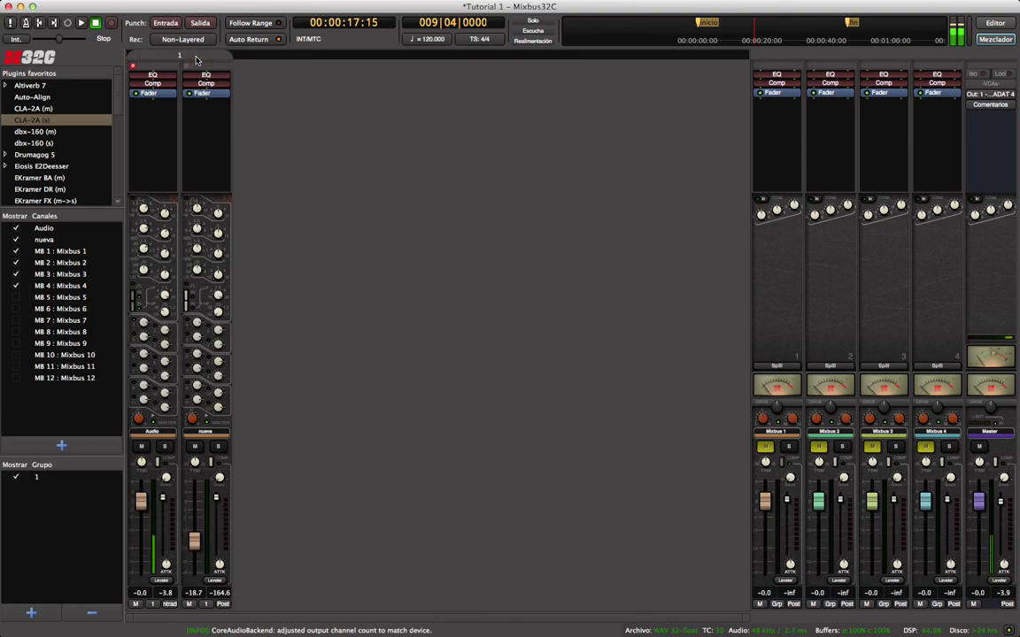
pyautogui.moveTo(197, 536); pyautogui.dragTo(200, 485)
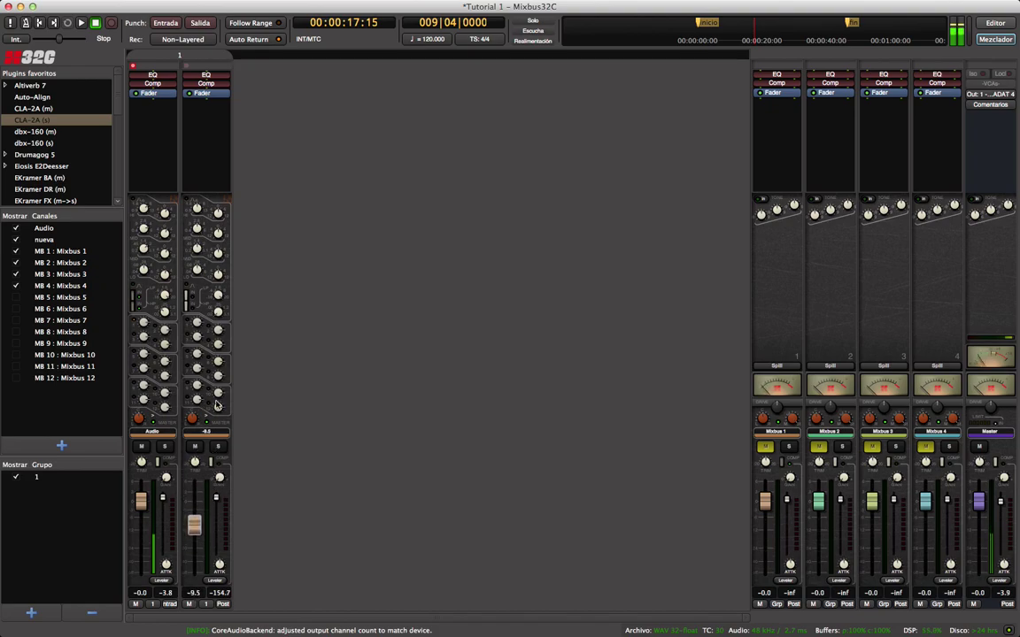
pyautogui.click(202, 57)
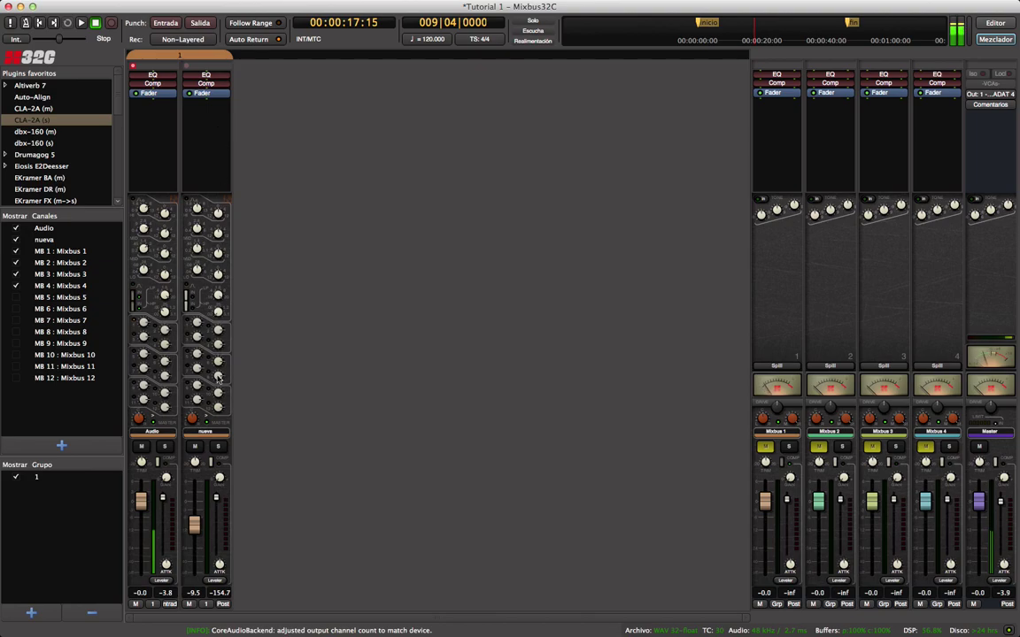
# Toggle solo and mute on the nueva channel to test the group sharing, and deactivate group 1.
pyautogui.click(214, 448)
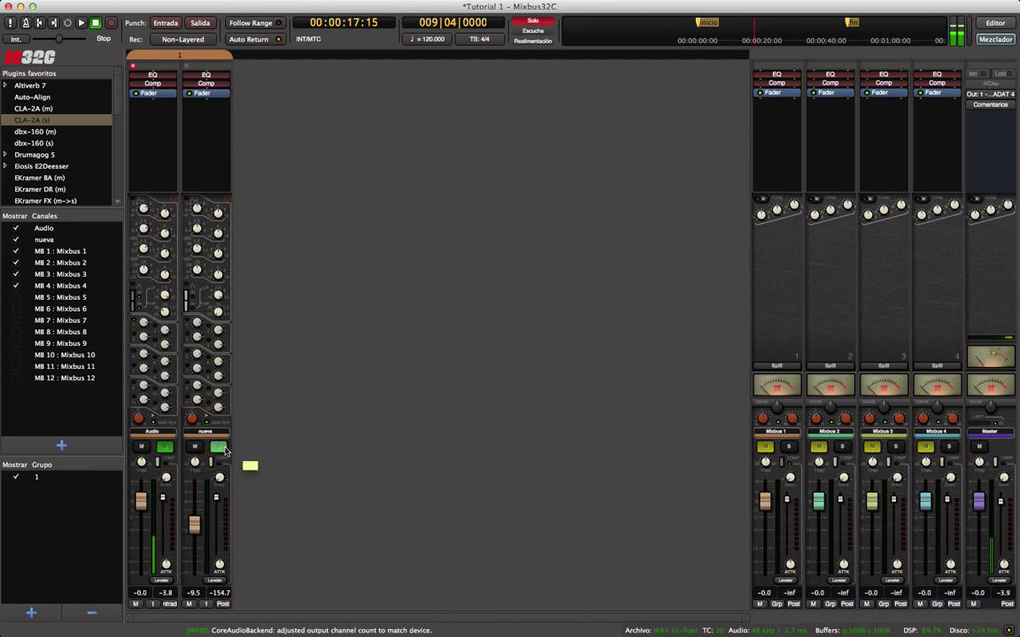
pyautogui.click(200, 449)
pyautogui.click(201, 449)
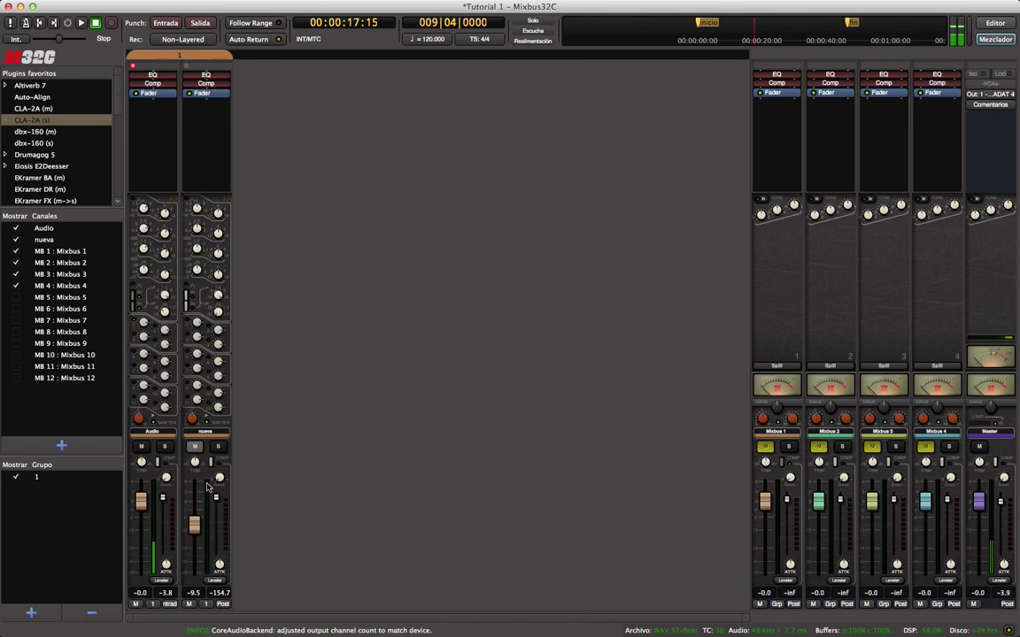
pyautogui.click(202, 55)
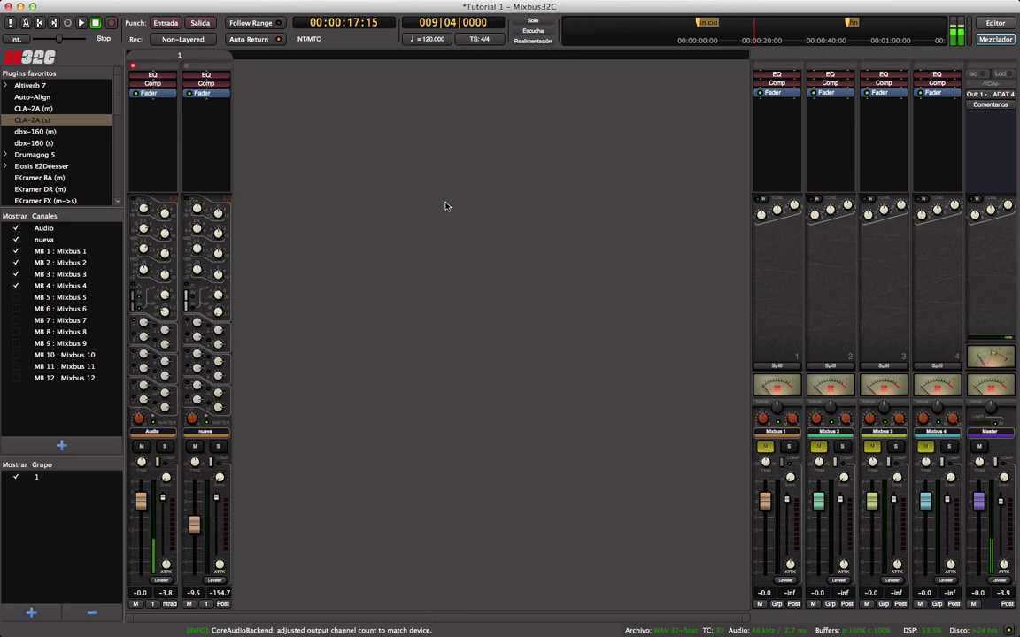
# Return to the editor and examine its lists of tracks and buses and of session snapshots.
pyautogui.click(993, 23)
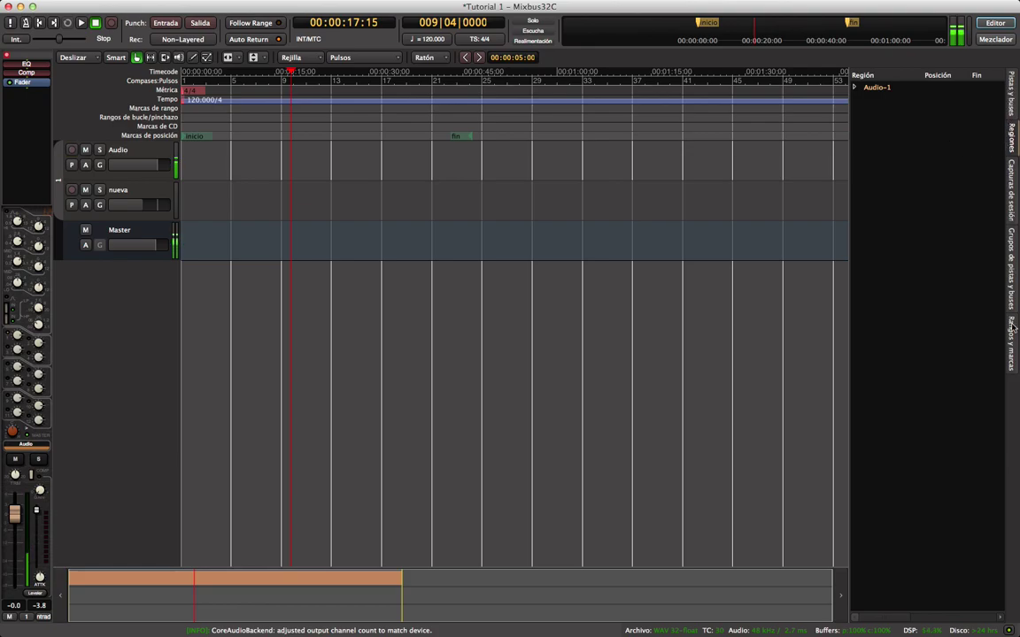
pyautogui.click(1014, 88)
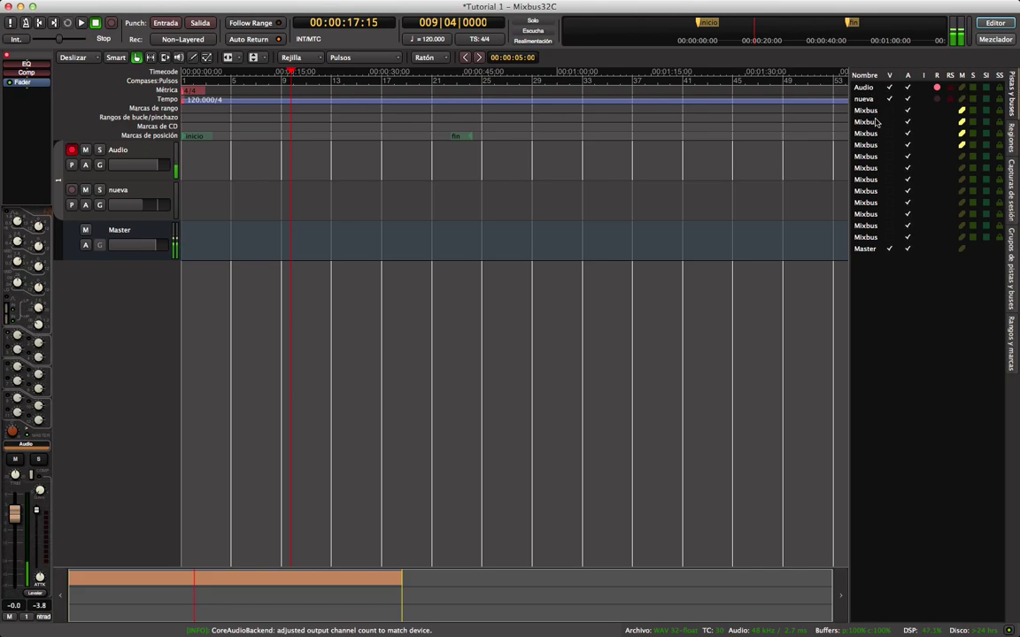
pyautogui.click(1013, 139)
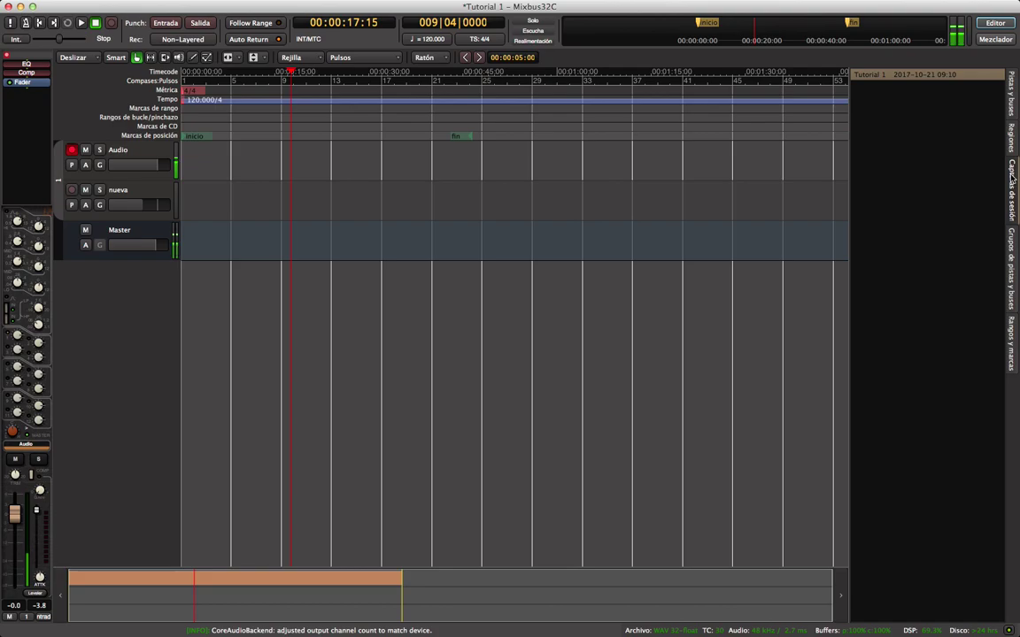
# Examine the editor's lists of track and bus groups, of ranges and marks, and of regions.
pyautogui.click(1013, 244)
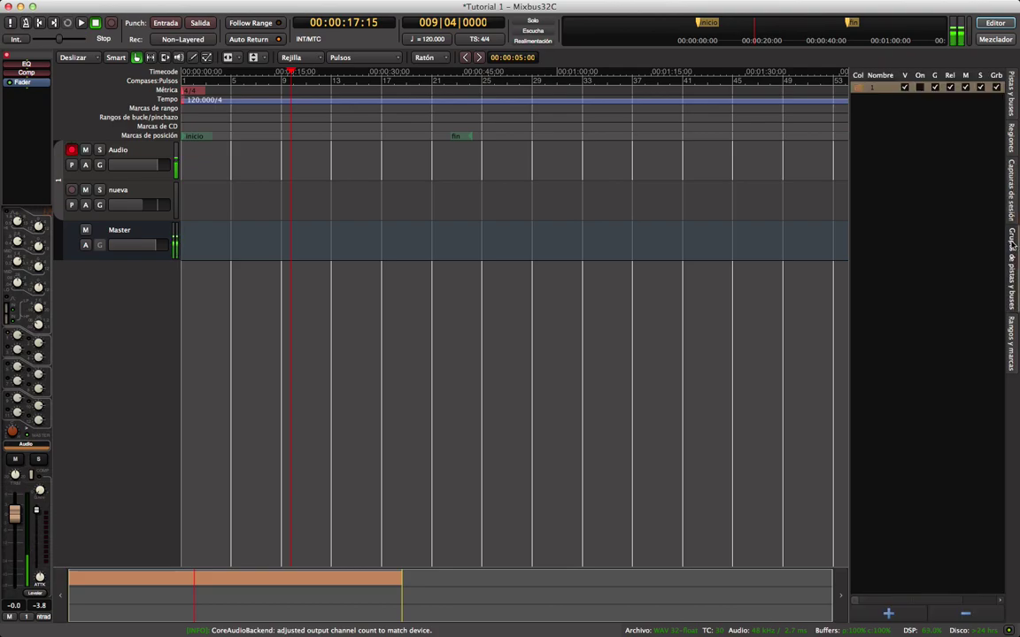
pyautogui.click(1014, 326)
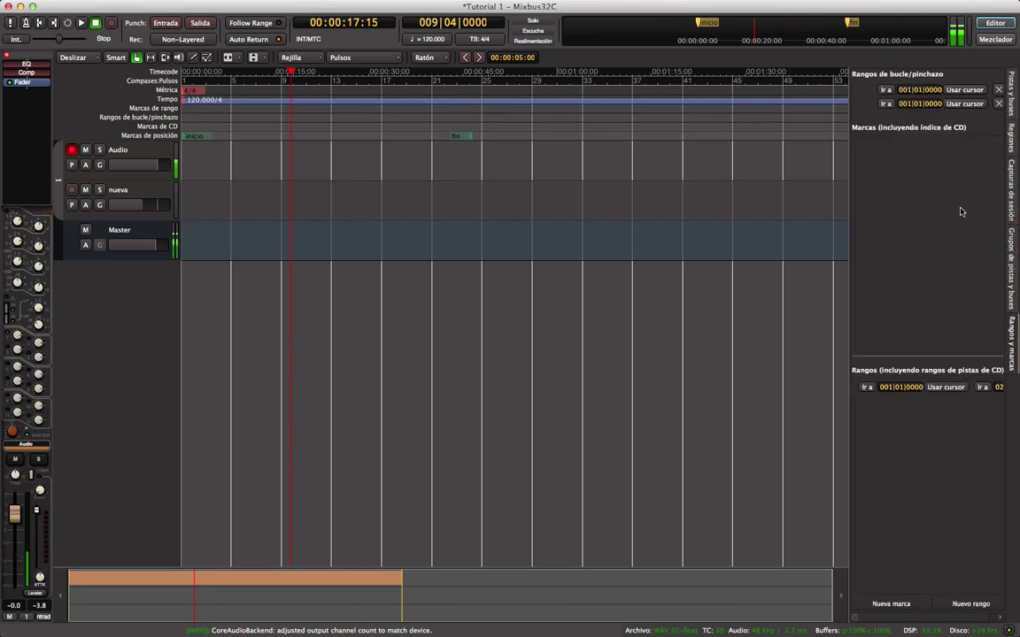
pyautogui.click(1012, 135)
# Start an import into the region list and browse TRABAJOS to the Audio Files folder of ESA CANCION PT.
pyautogui.rightClick(922, 170)
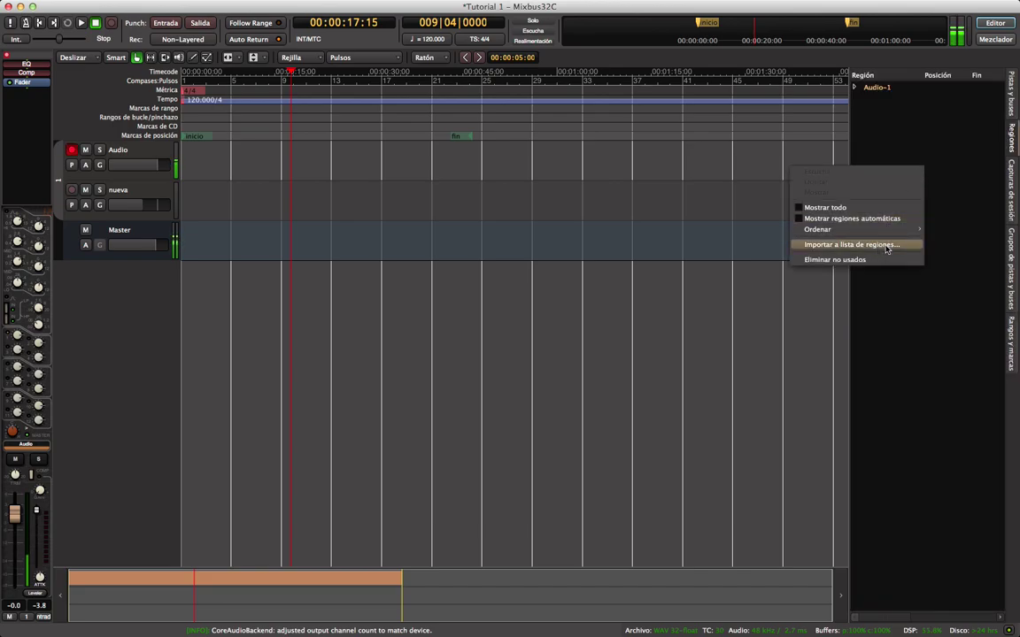
pyautogui.click(941, 219)
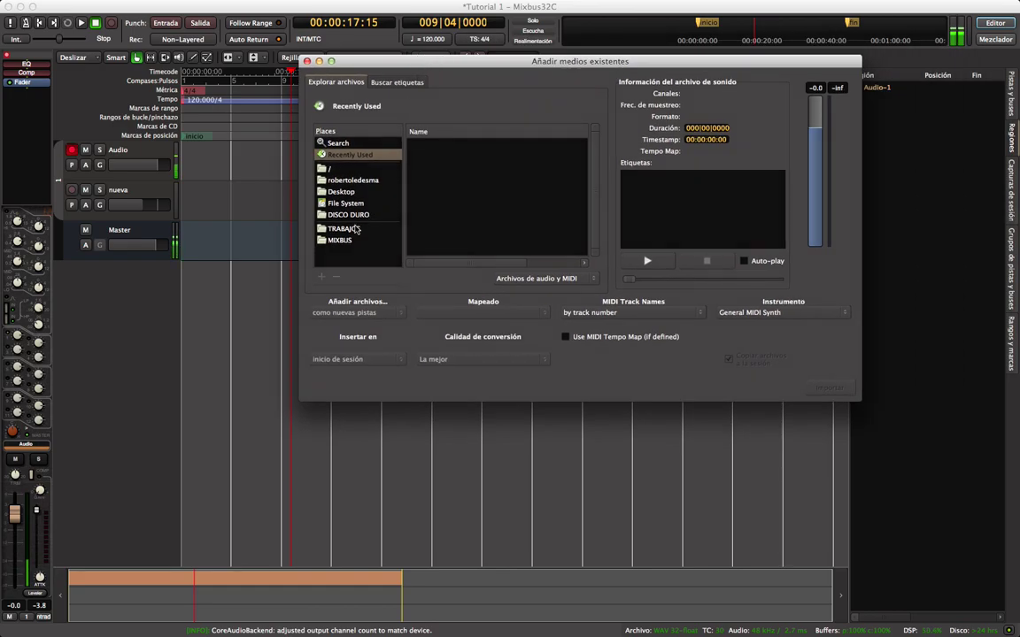
pyautogui.click(345, 230)
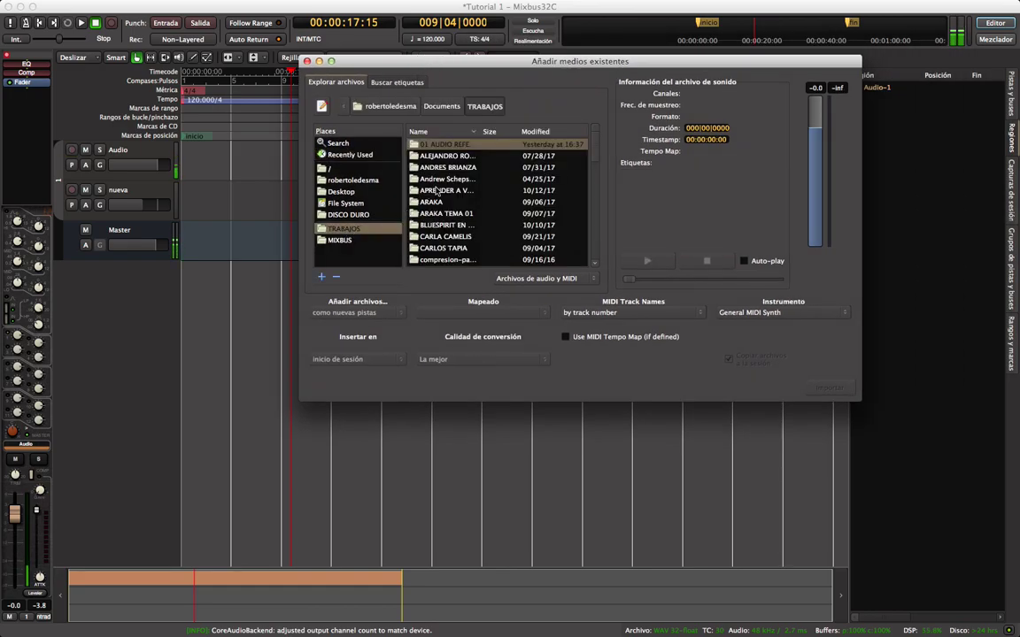
pyautogui.scroll(-5, 436, 192)
pyautogui.moveTo(478, 131); pyautogui.dragTo(529, 131)
pyautogui.doubleClick(451, 191)
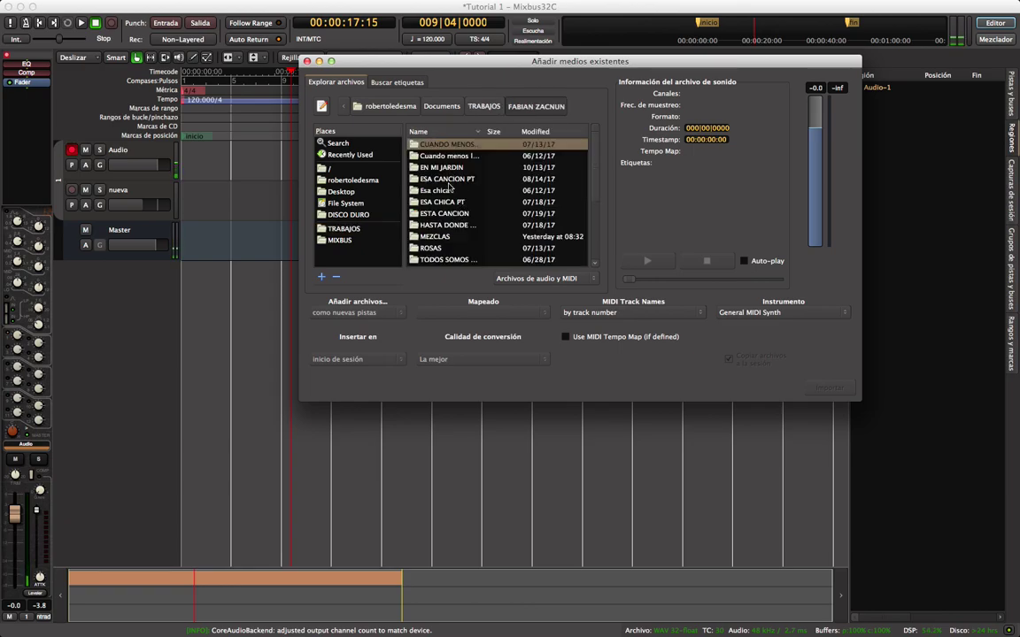
pyautogui.doubleClick(449, 179)
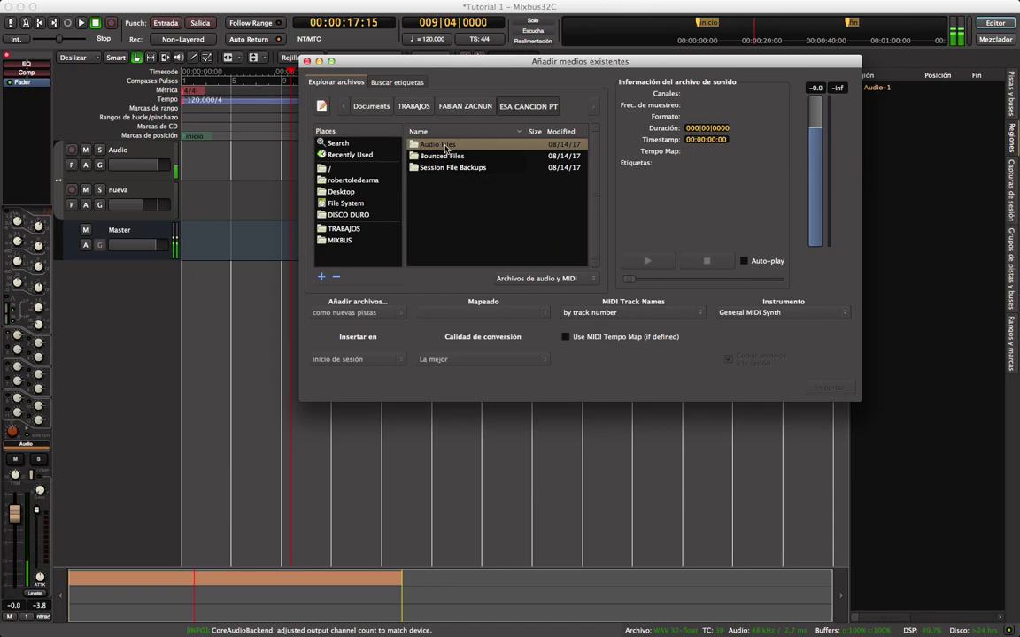
pyautogui.doubleClick(442, 144)
pyautogui.scroll(-3, 450, 223)
pyautogui.scroll(3, 452, 190)
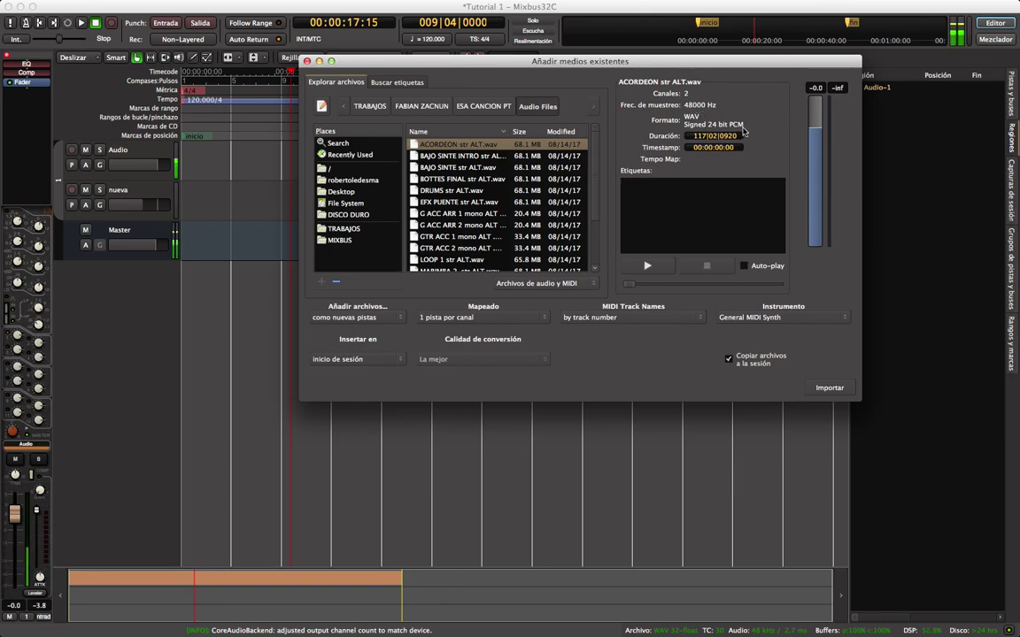
# Audition ACORDEON str ALT.wav and import it as new tracks at the session start, one track per channel, with files copied to the session.
pyautogui.click(647, 266)
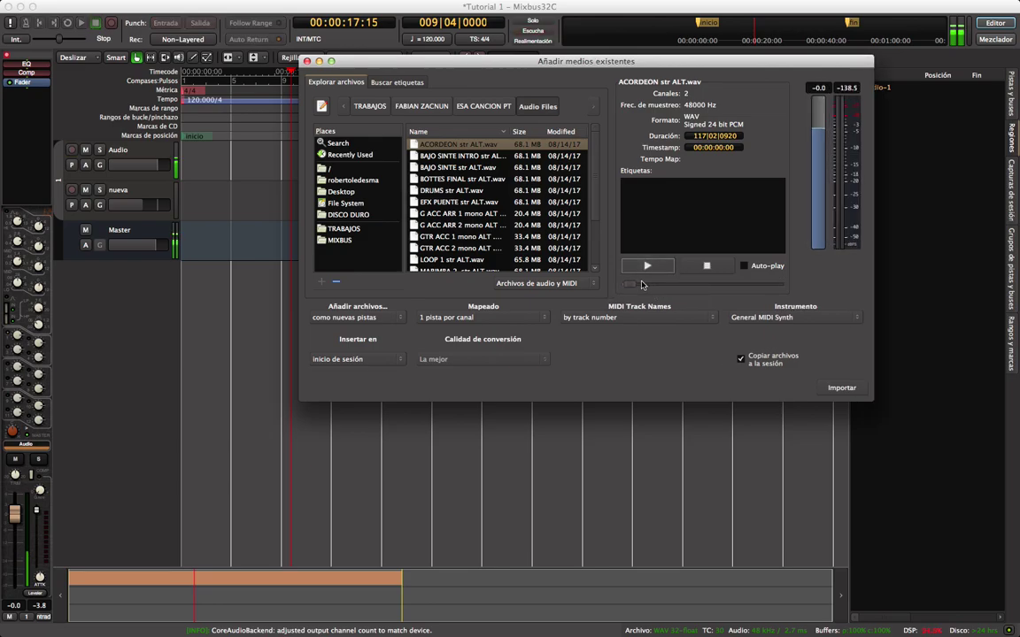
pyautogui.click(704, 269)
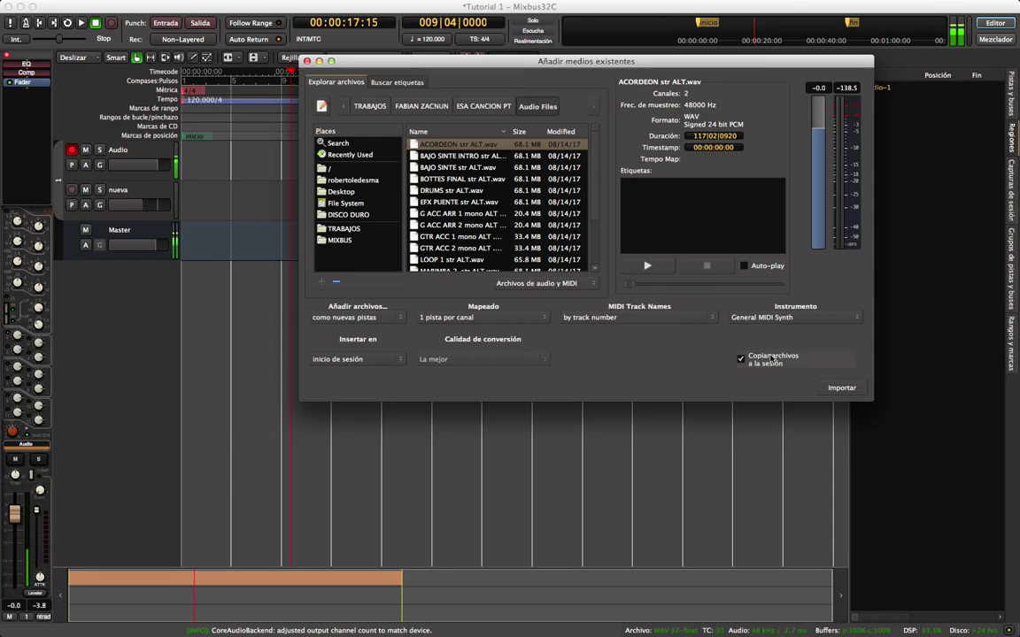
pyautogui.click(840, 387)
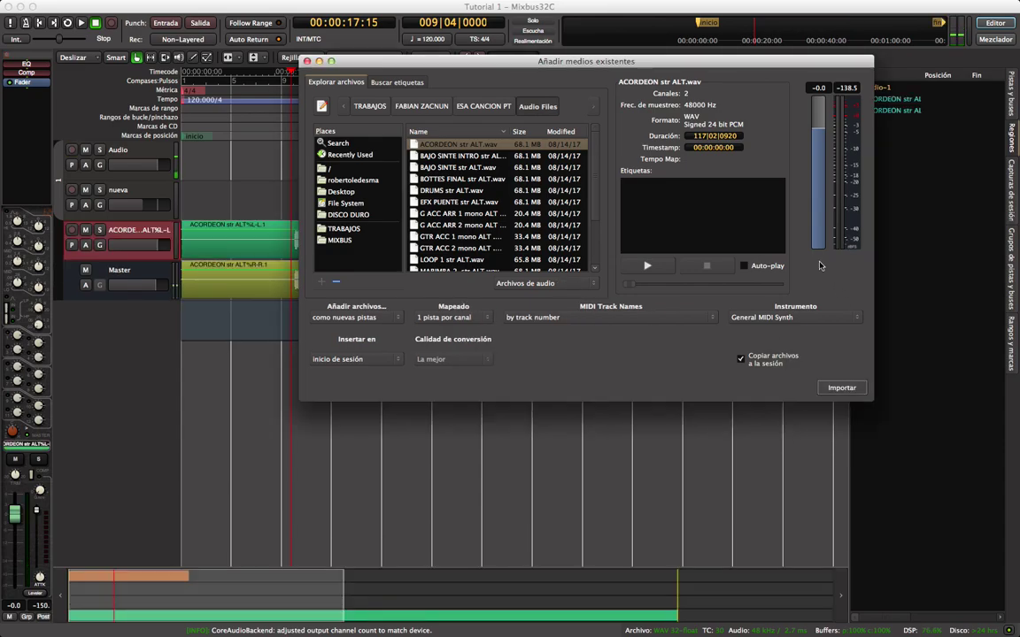
pyautogui.press('Escape')
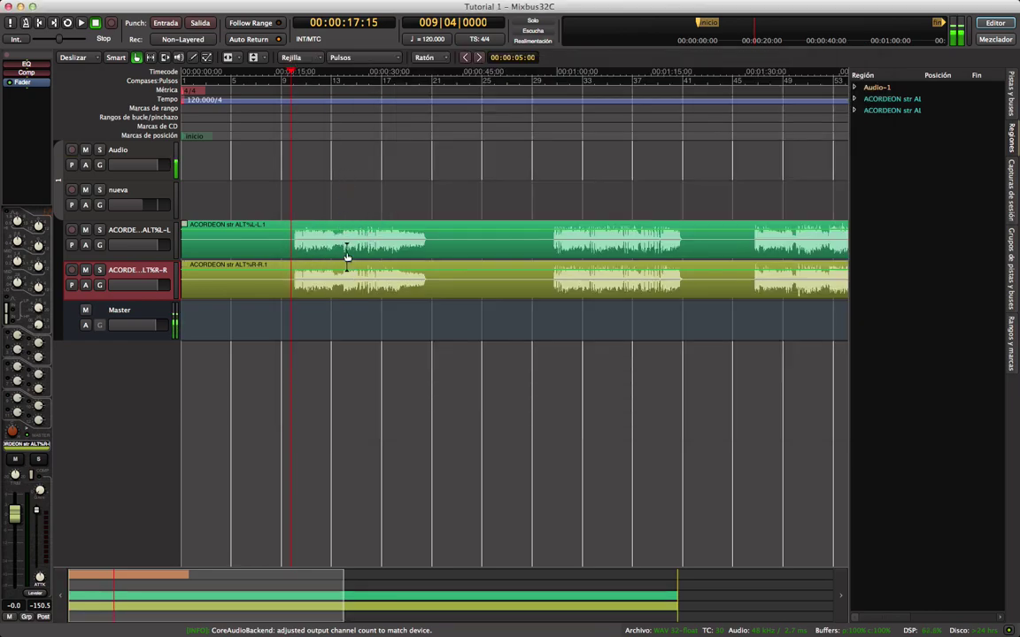
# Pan the ACORDEON L track to the left and the ACORDEON R track to the right.
pyautogui.click(146, 229)
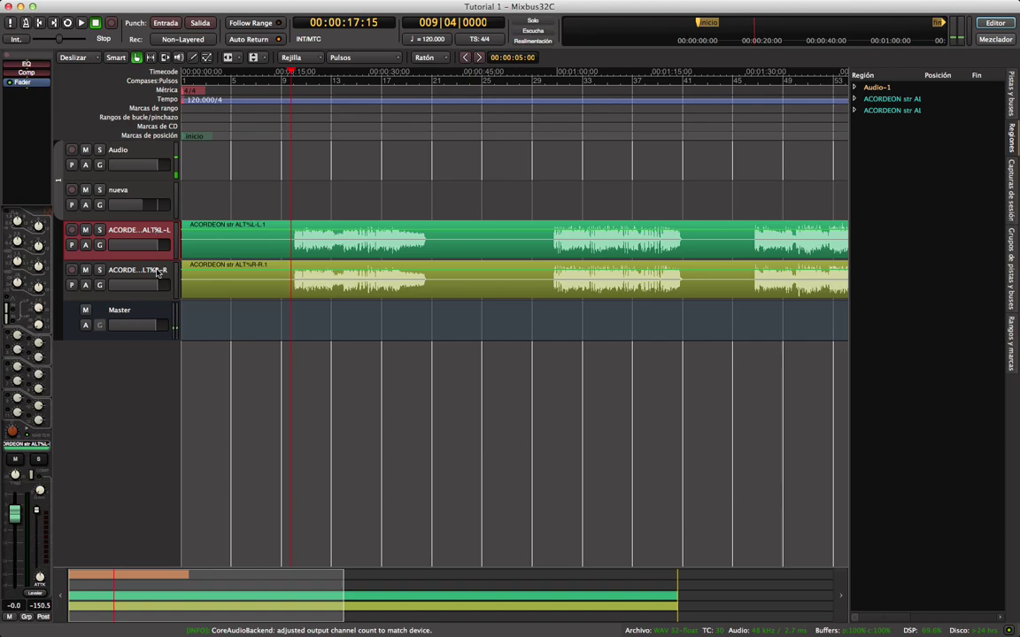
pyautogui.click(157, 273)
pyautogui.click(162, 231)
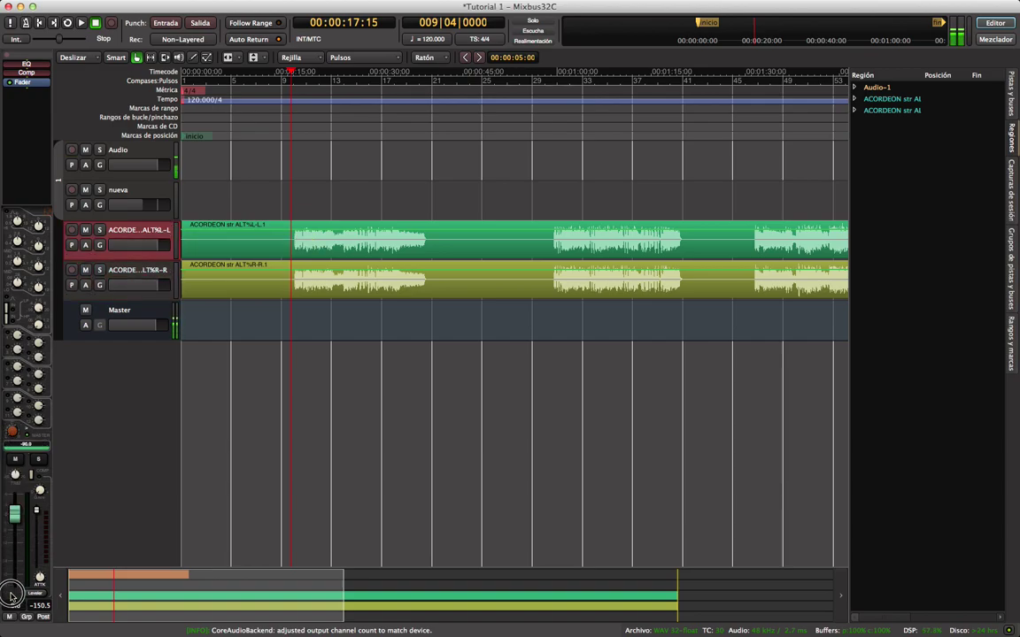
pyautogui.click(106, 277)
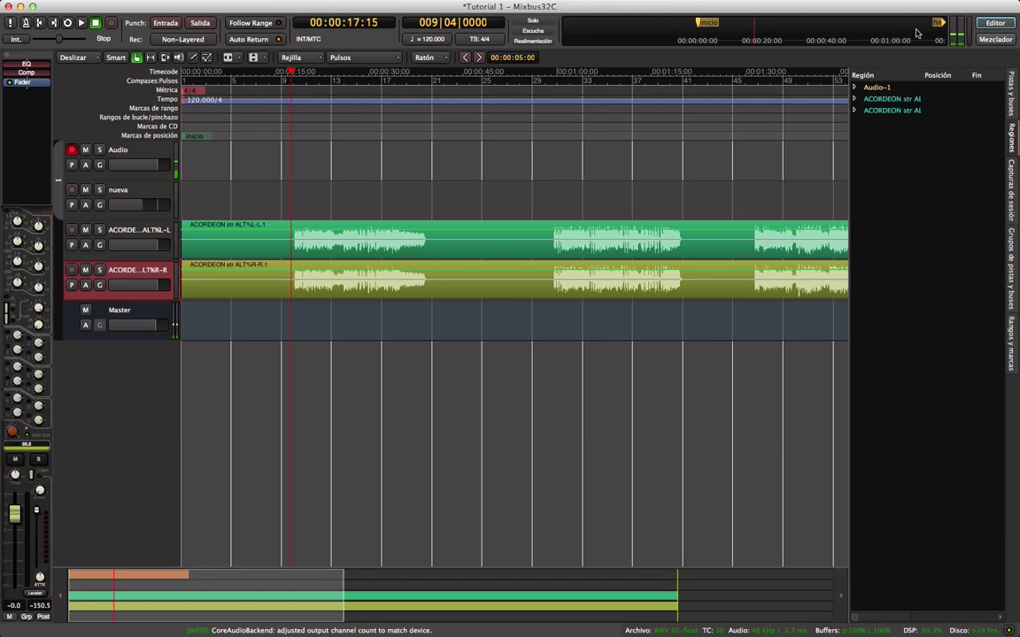
# Group the two ACORDEON channels in the mixer as acordeon with all sharing options, and lower their faders to -12.4.
pyautogui.click(994, 40)
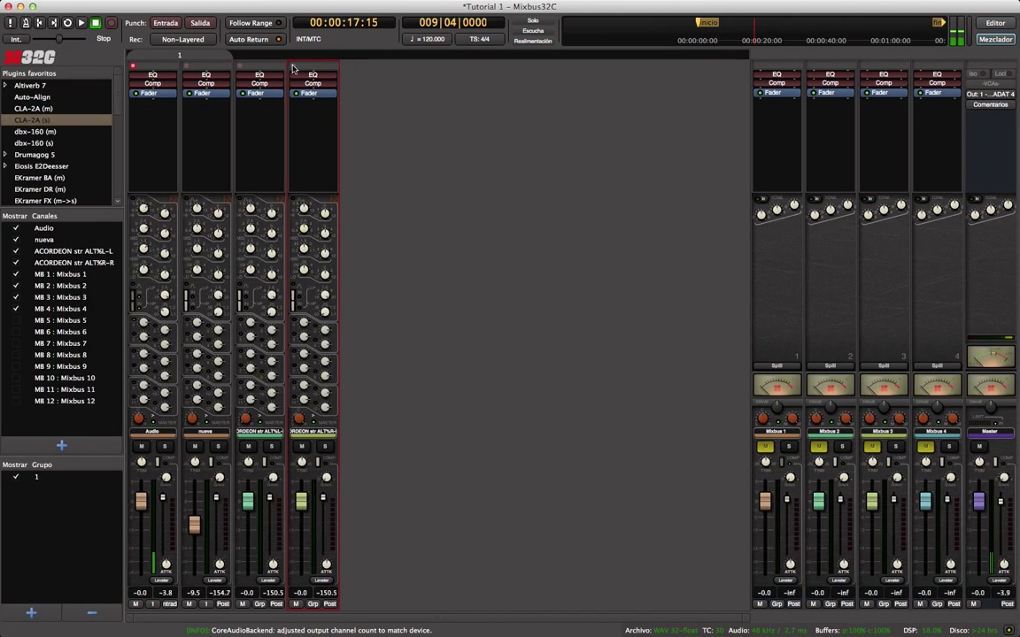
pyautogui.moveTo(238, 65); pyautogui.dragTo(298, 65)
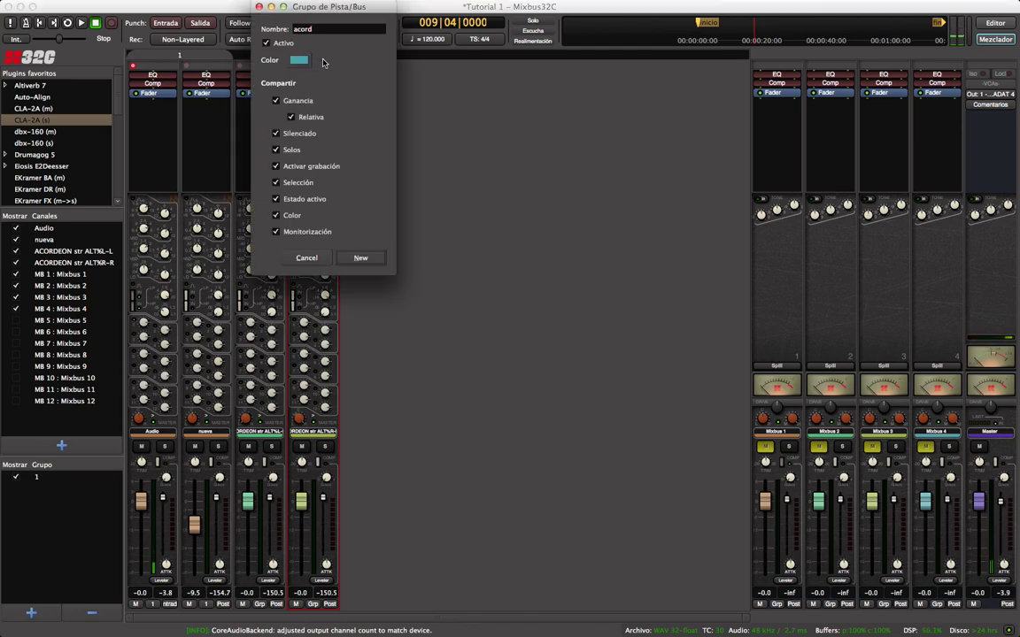
pyautogui.press('Escape')
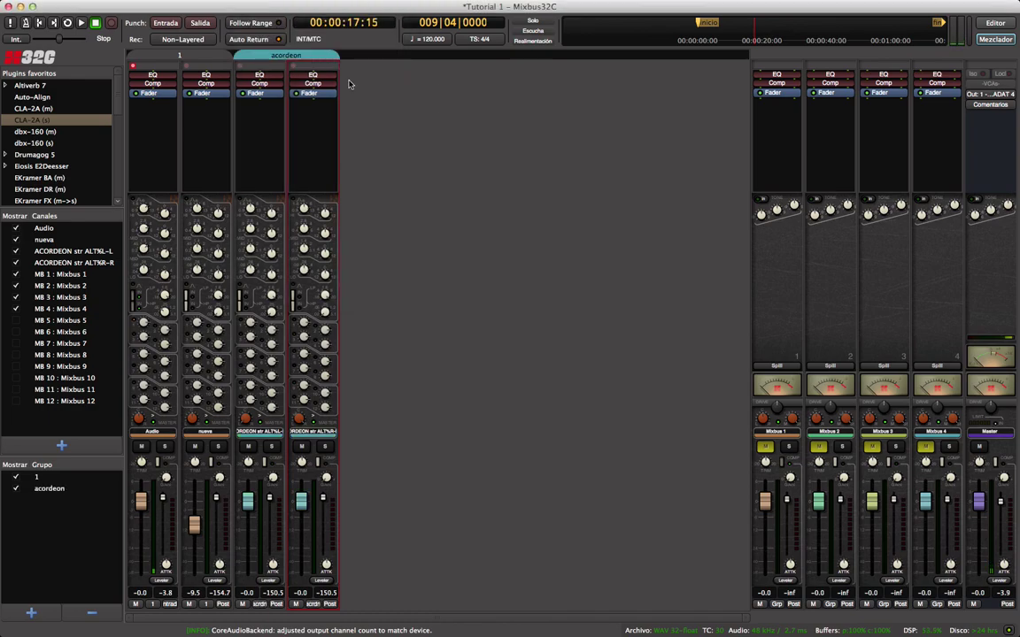
pyautogui.moveTo(301, 502); pyautogui.dragTo(295, 586)
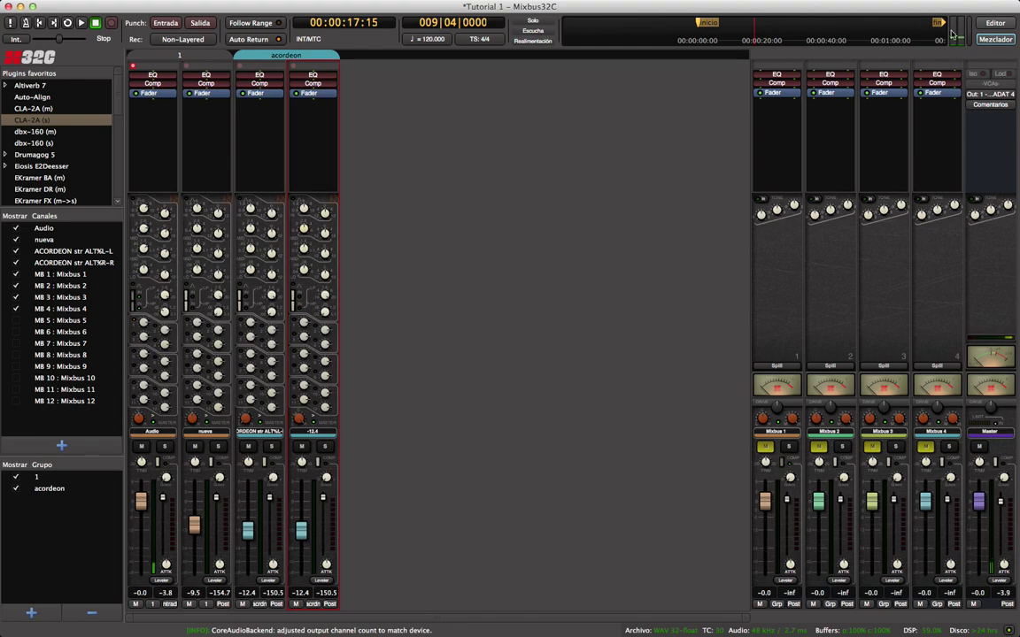
# Play the soloed ACORDEON tracks in the editor from 00:00:22:15, lower their faders to -16.8, and end playback and solo.
pyautogui.click(994, 22)
pyautogui.press('KP_Add')
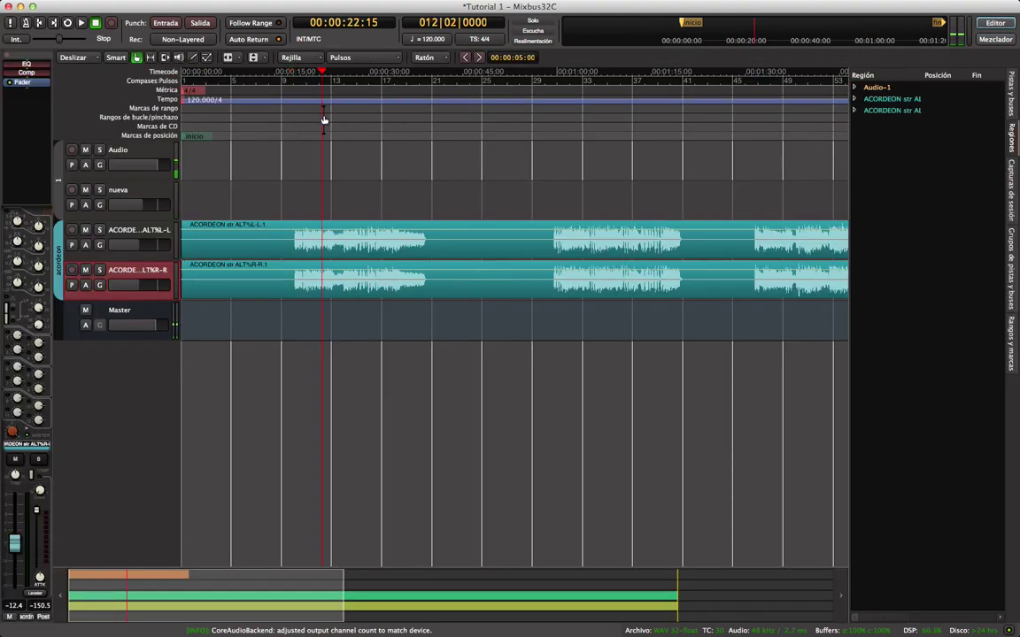
pyautogui.click(99, 229)
pyautogui.press('space')
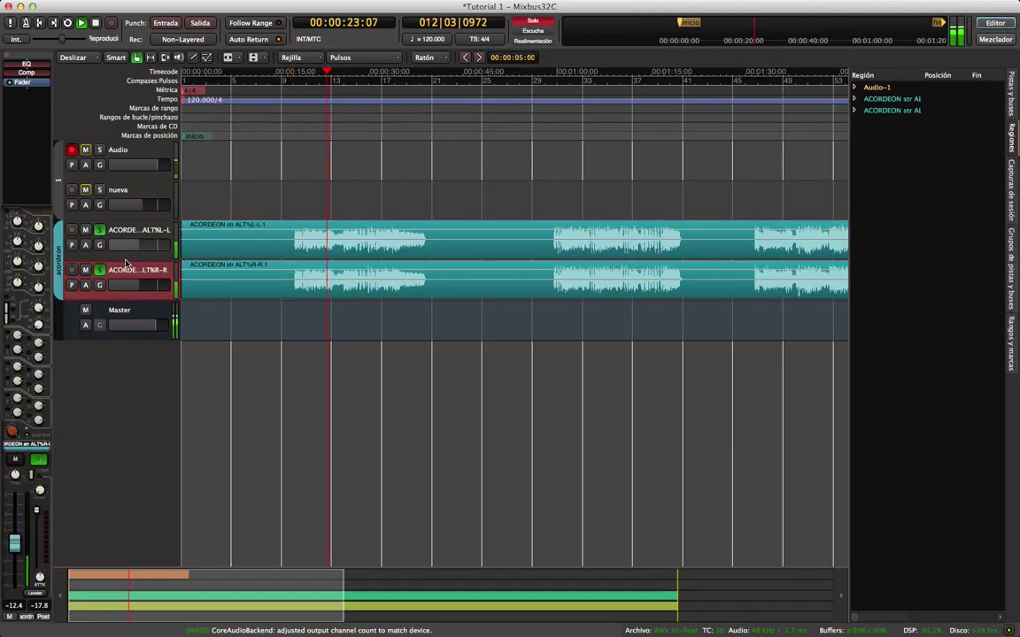
pyautogui.moveTo(123, 249); pyautogui.dragTo(130, 250)
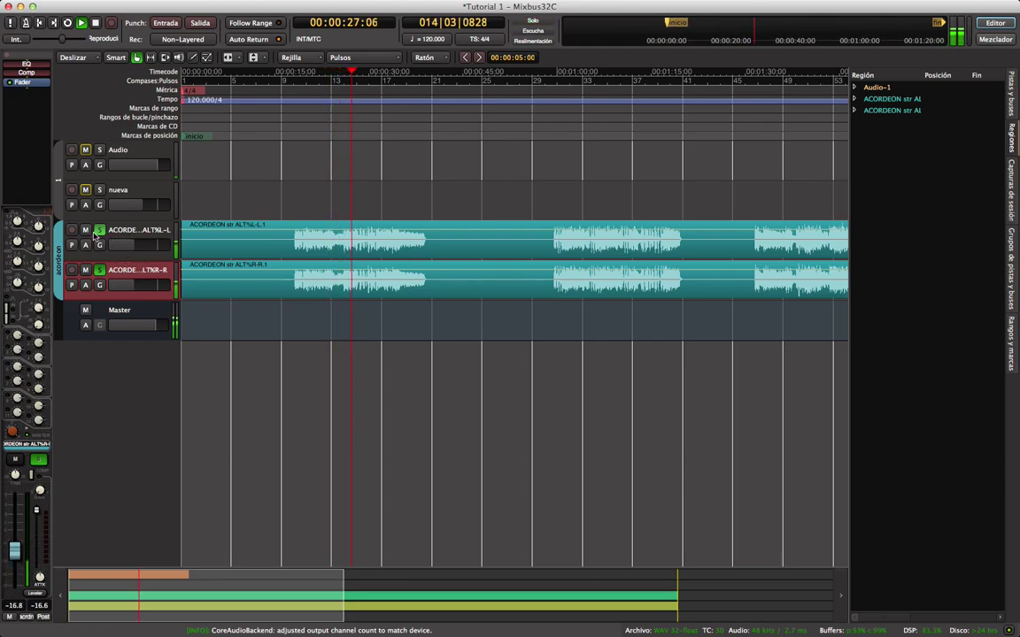
pyautogui.press('space')
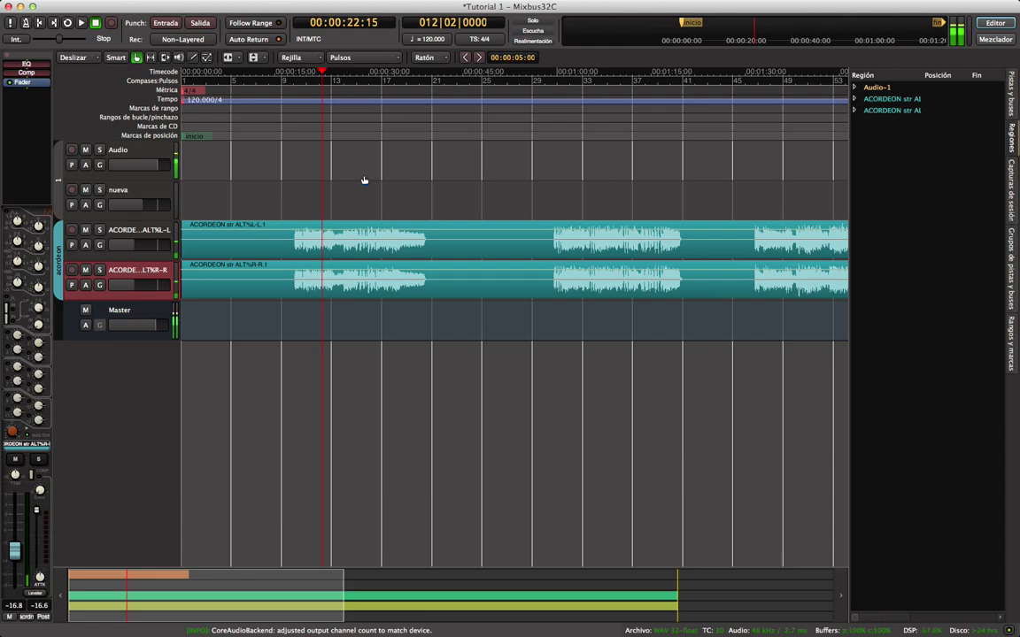
# Select both ACORDEON regions through their group, deactivate the acordeon group, and select only the L region.
pyautogui.hotkey('shift', 'b')
pyautogui.click(363, 238)
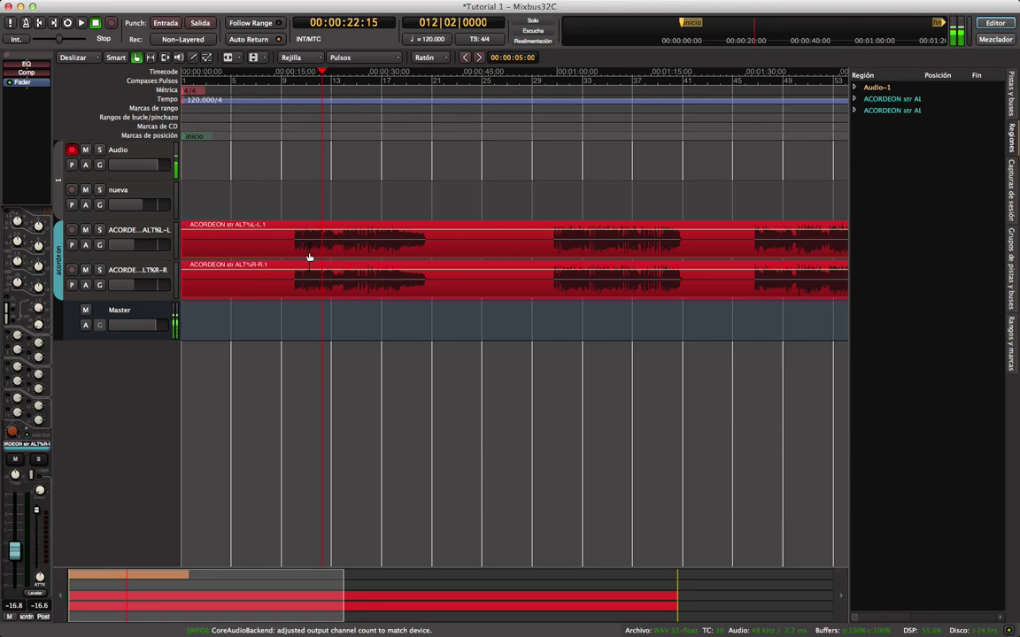
pyautogui.click(57, 252)
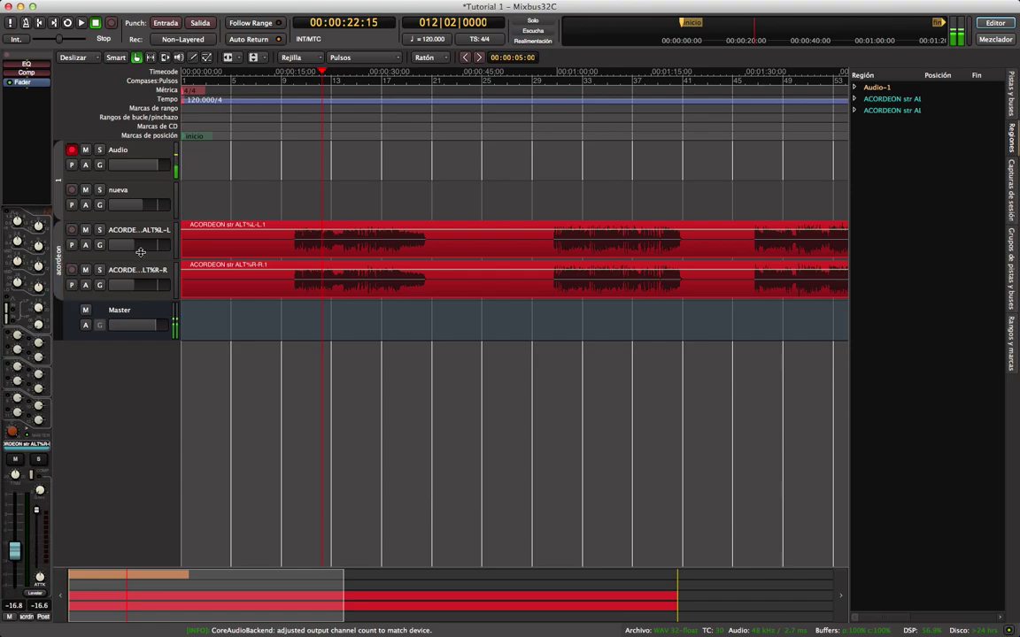
pyautogui.click(321, 211)
pyautogui.click(314, 236)
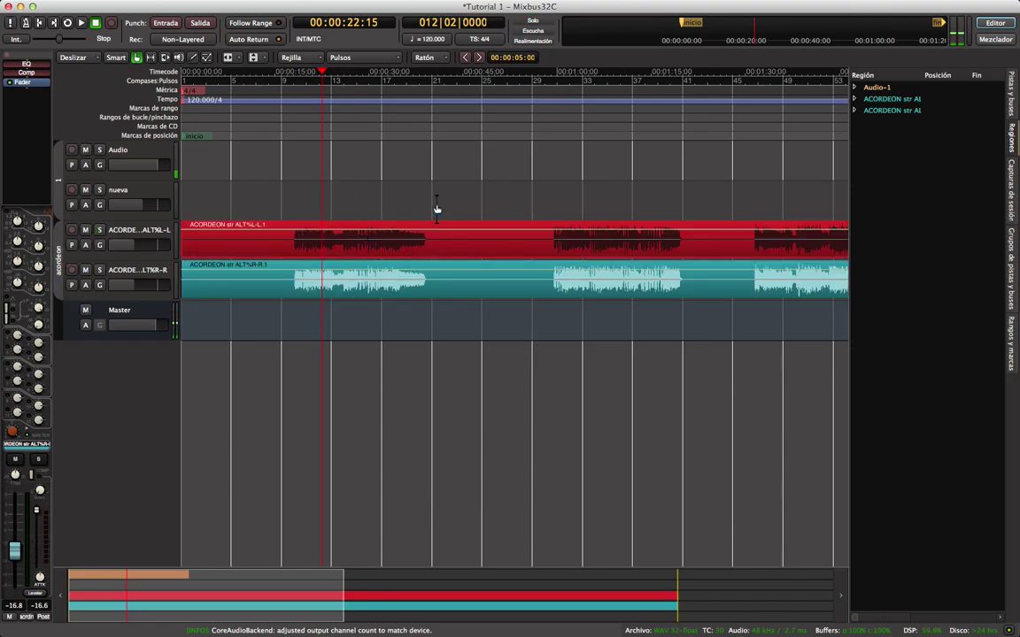
pyautogui.moveTo(355, 252); pyautogui.dragTo(266, 231)
# Enable Smart mode and enlarge the ACORDEON L track to over three times its height.
pyautogui.click(117, 58)
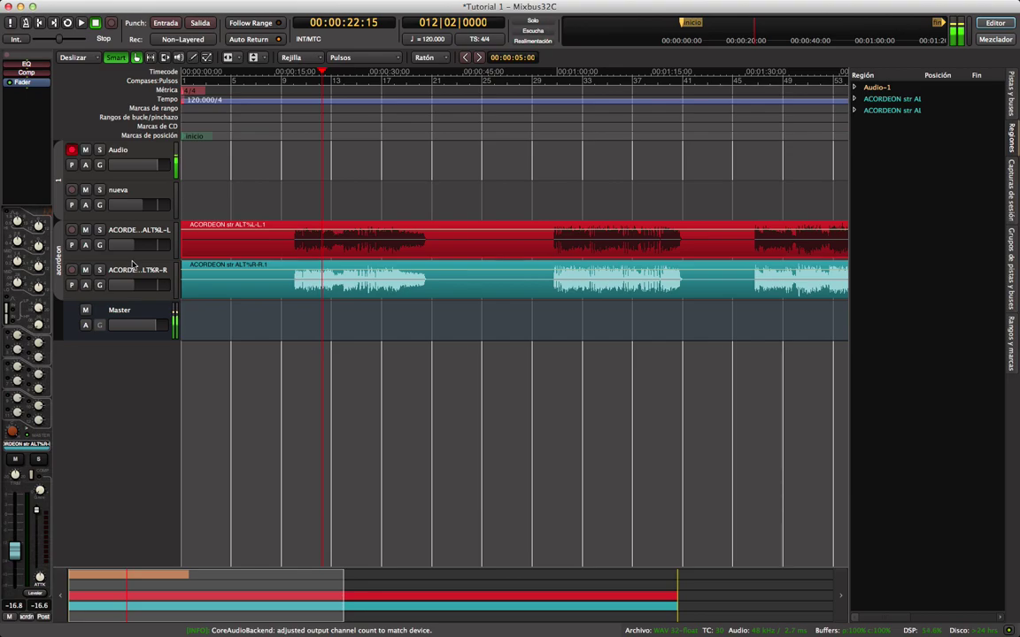
pyautogui.moveTo(133, 262); pyautogui.dragTo(117, 358)
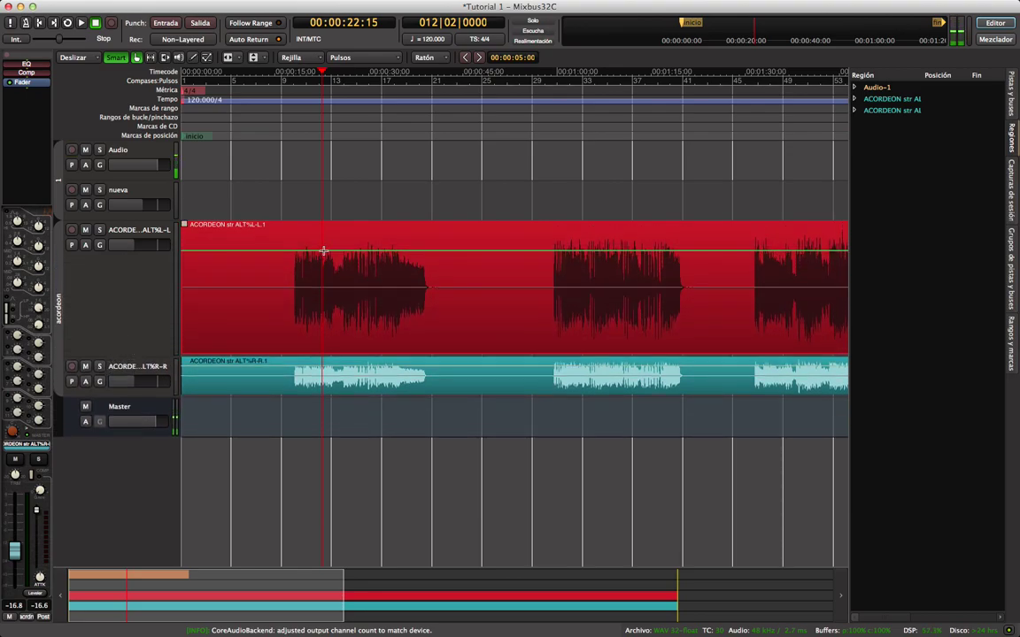
pyautogui.moveTo(323, 252); pyautogui.dragTo(264, 252)
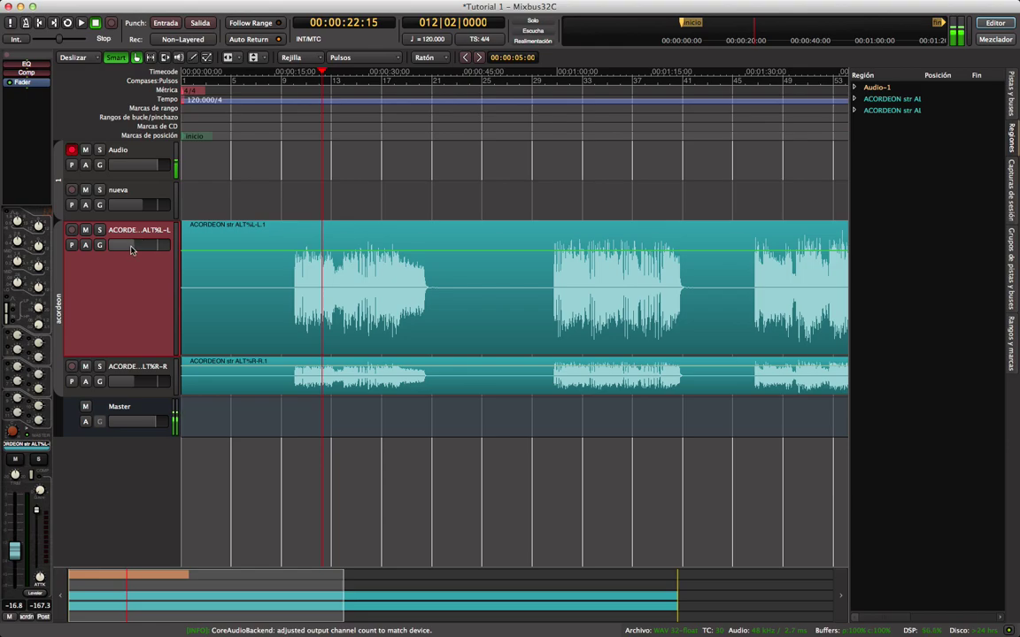
pyautogui.click(354, 261)
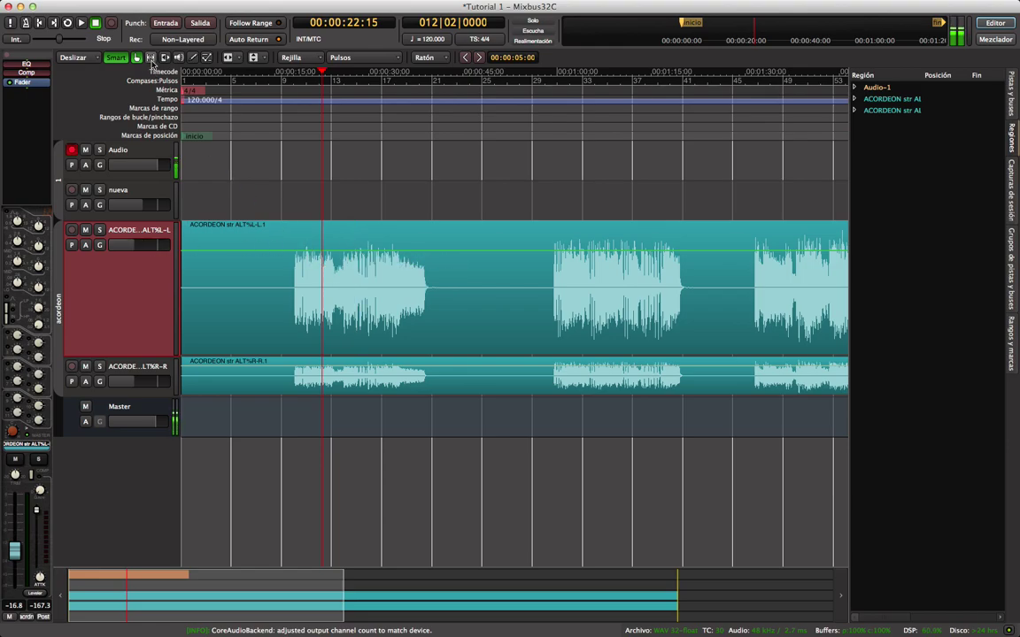
# In internal edit mode, add four gain points to the ACORDEON L region around bars 9 to 17, lowering the middle two into a dip.
pyautogui.click(206, 59)
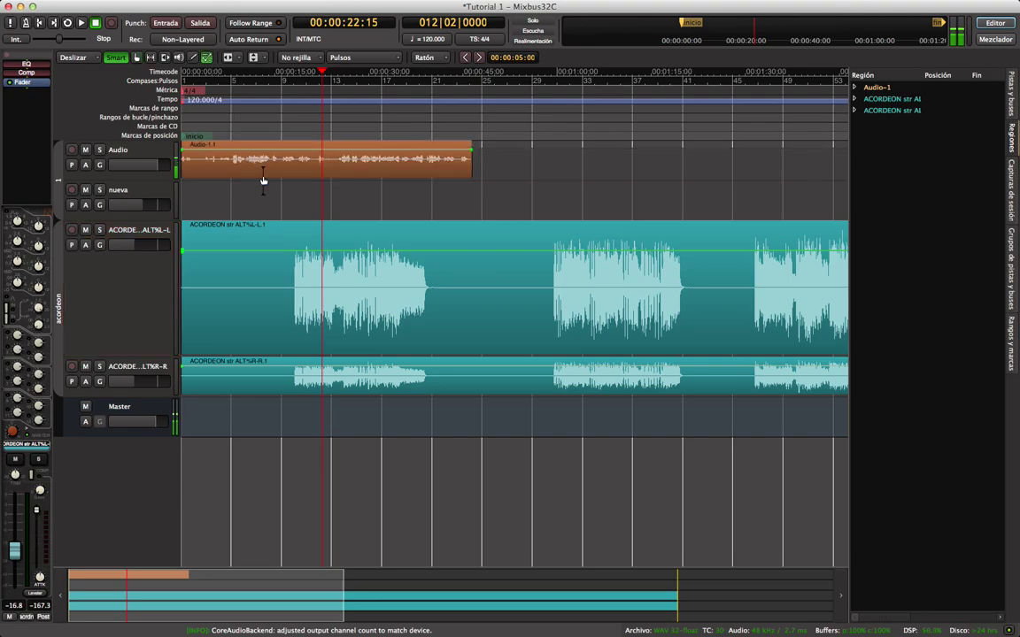
pyautogui.click(289, 252)
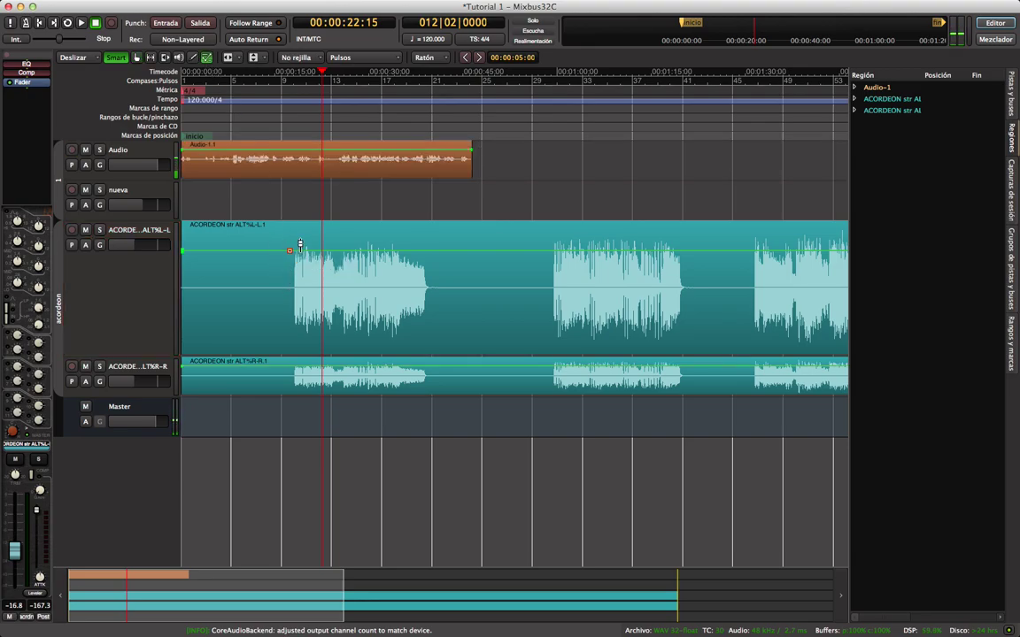
pyautogui.click(383, 252)
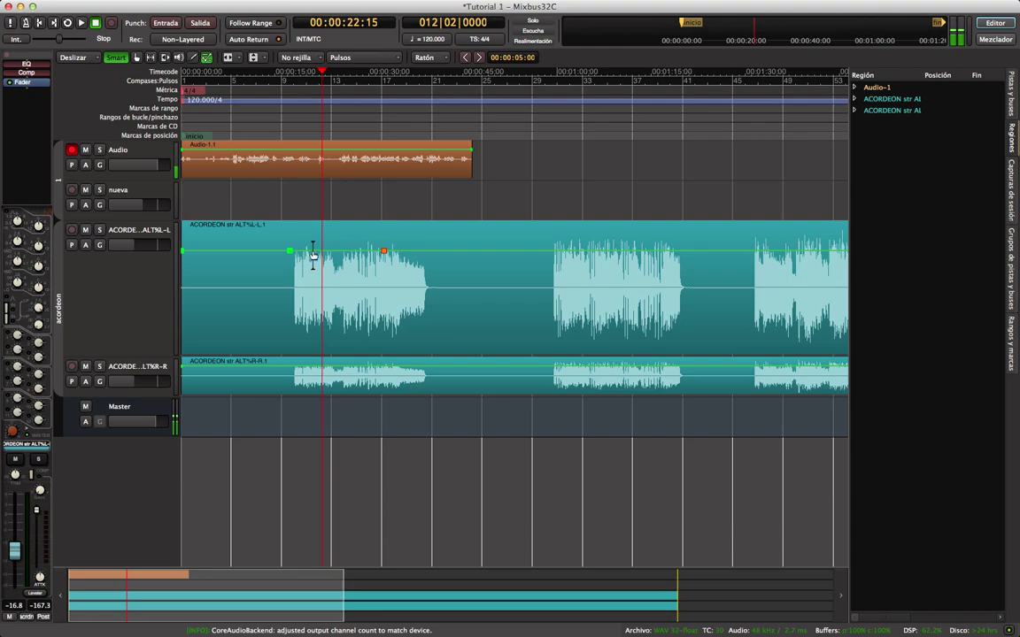
pyautogui.click(316, 252)
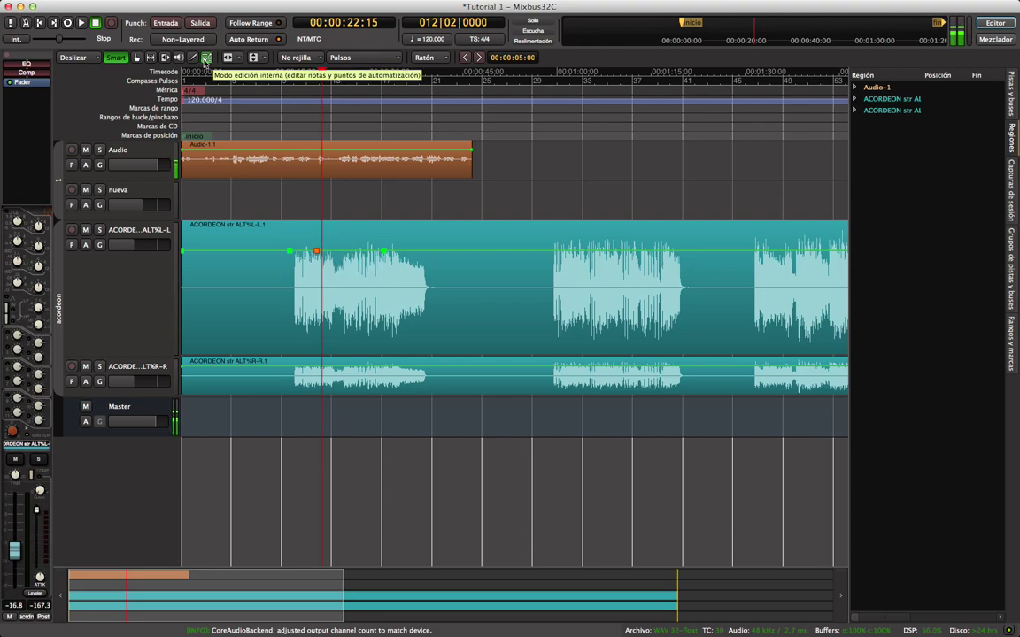
pyautogui.moveTo(315, 252); pyautogui.dragTo(316, 294)
pyautogui.click(359, 267)
pyautogui.moveTo(370, 262); pyautogui.dragTo(370, 295)
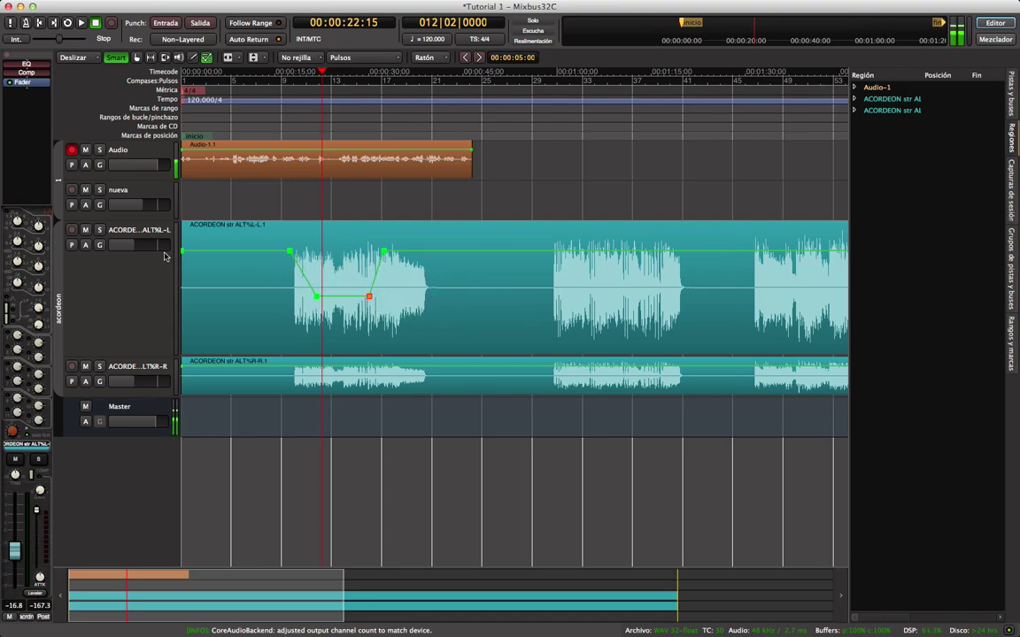
# Lower and raise the ACORDEON L track's fader, leaving it at -7.8, and deselect the gain point in its region.
pyautogui.moveTo(139, 247)
pyautogui.mouseDown()
pyautogui.moveTo(126, 249)
pyautogui.moveTo(138, 248)
pyautogui.mouseUp()
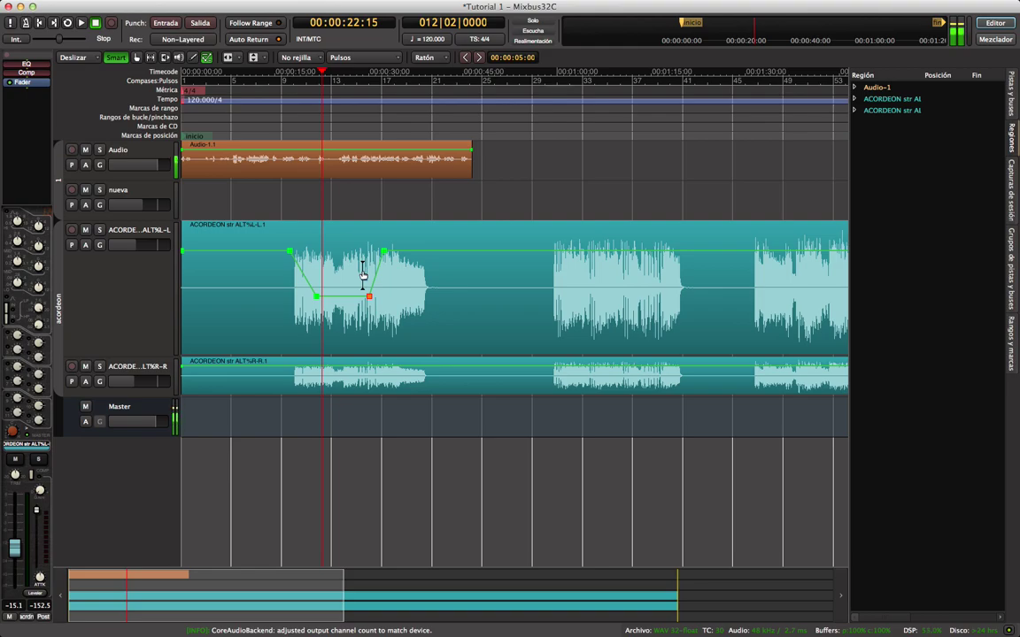
pyautogui.moveTo(134, 248); pyautogui.dragTo(115, 251)
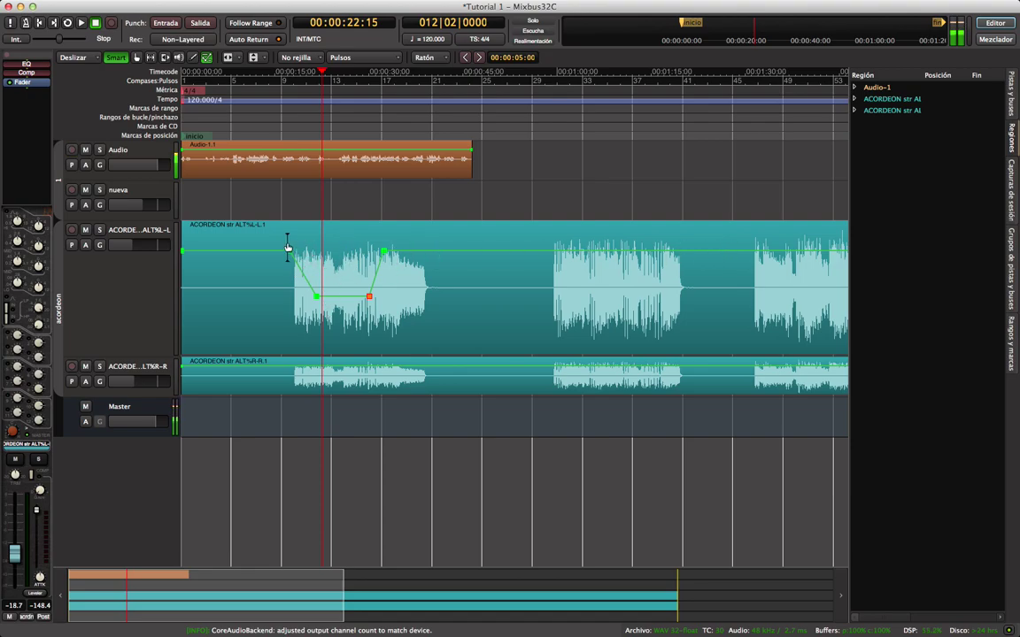
pyautogui.moveTo(124, 249); pyautogui.dragTo(144, 251)
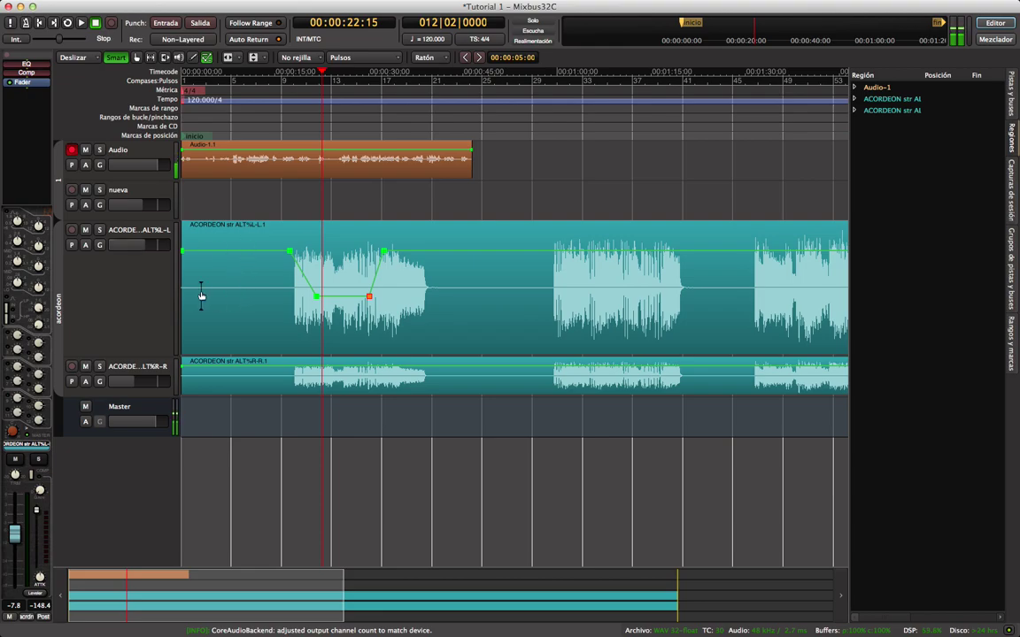
pyautogui.click(196, 329)
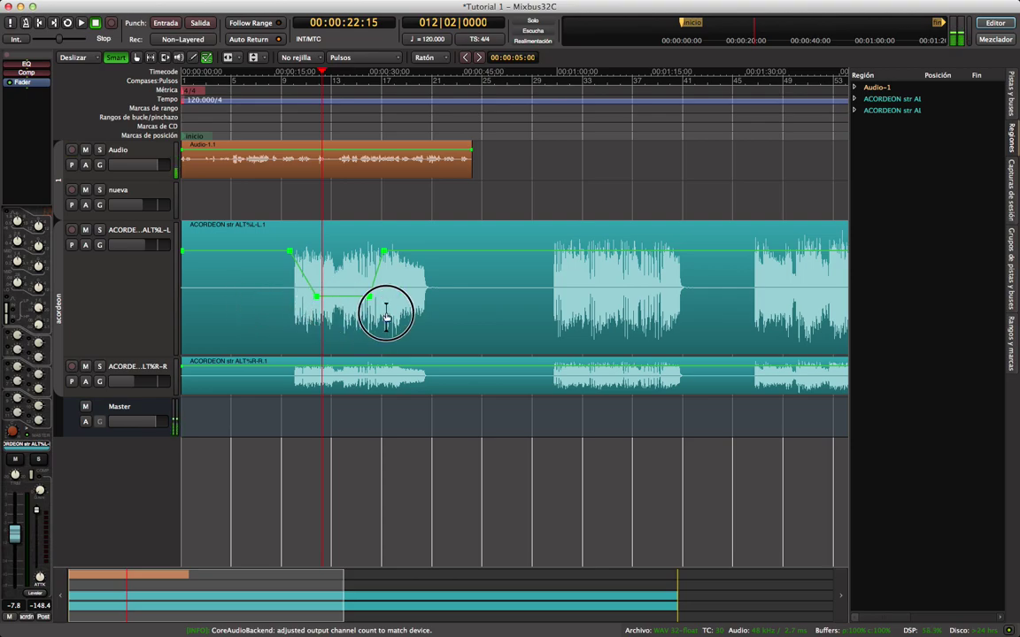
# In grab mode with grid snapping, move the ACORDEON L region to about bar 4.5 and trim its start to about bar 9.5.
pyautogui.click(135, 57)
pyautogui.moveTo(371, 336); pyautogui.dragTo(416, 336)
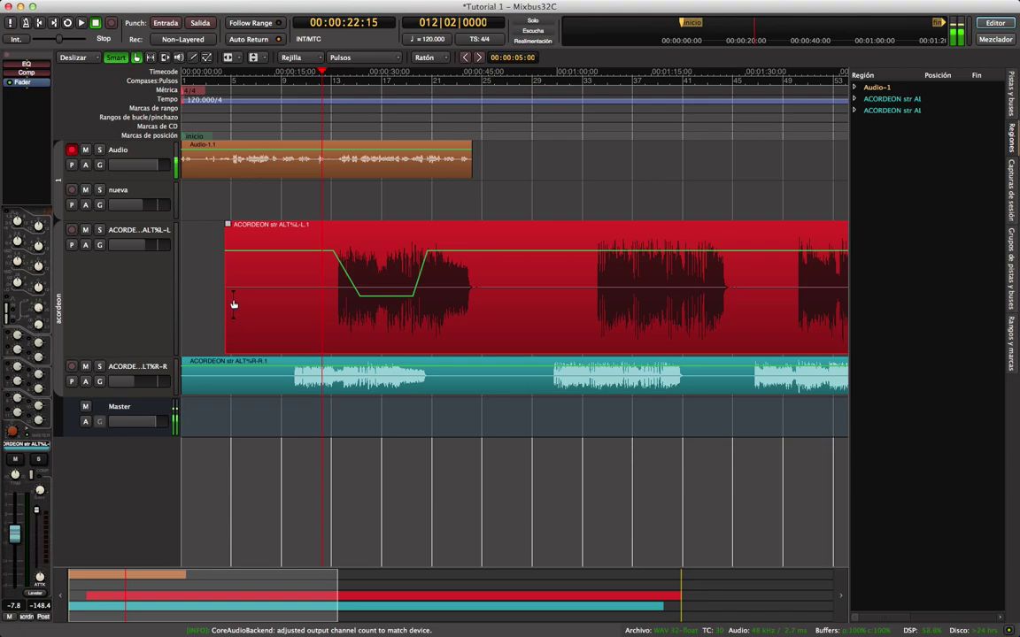
pyautogui.moveTo(231, 330)
pyautogui.mouseDown()
pyautogui.moveTo(376, 330)
pyautogui.moveTo(143, 335)
pyautogui.moveTo(369, 332)
pyautogui.moveTo(221, 331)
pyautogui.mouseUp()
pyautogui.moveTo(226, 223); pyautogui.dragTo(226, 256)
pyautogui.click(539, 225)
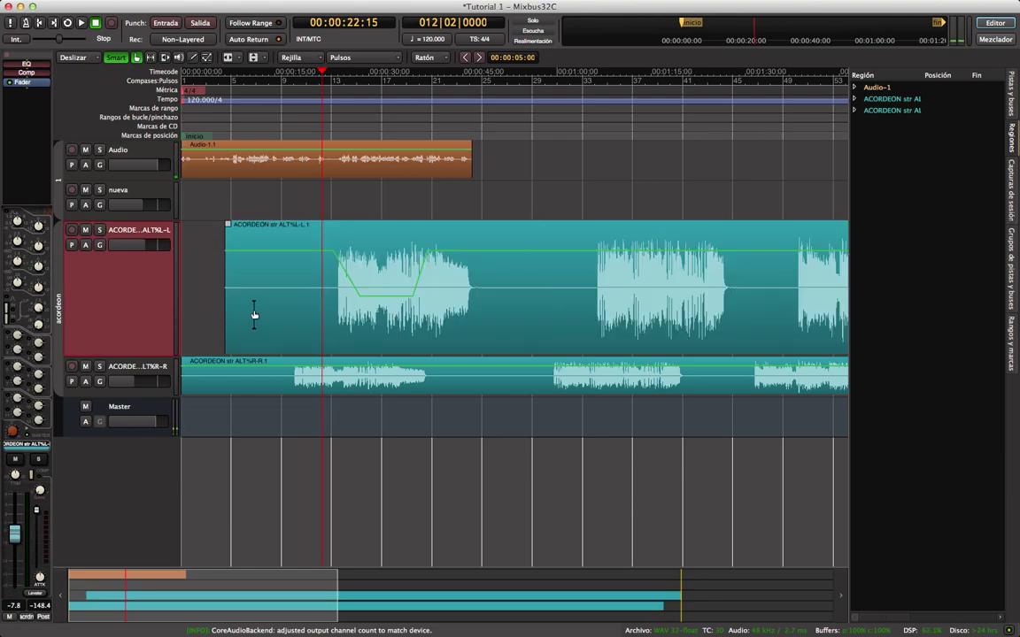
pyautogui.moveTo(235, 304); pyautogui.dragTo(297, 304)
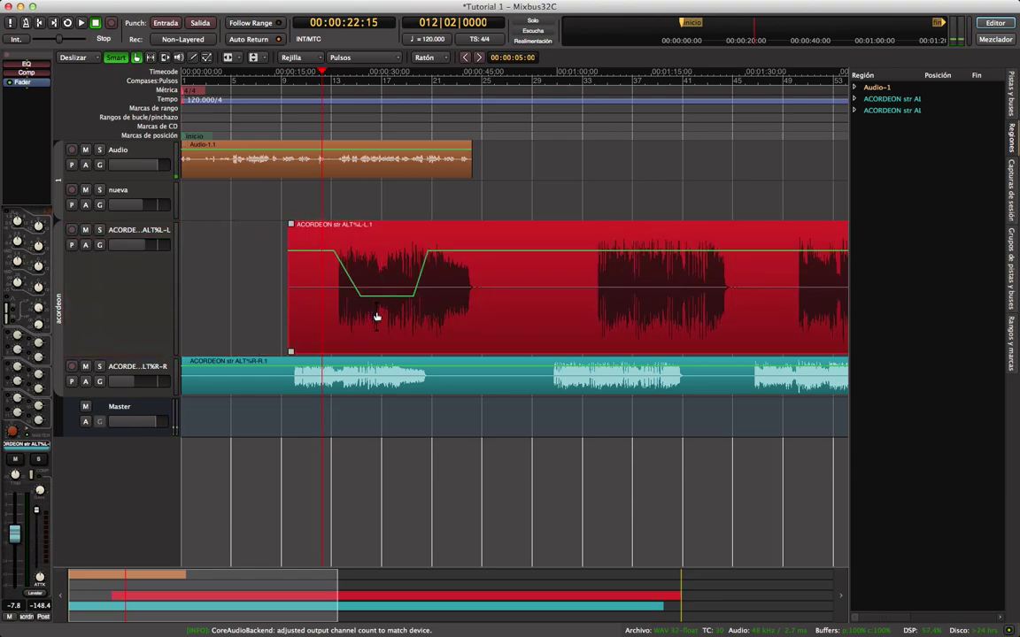
# Try splitting the ACORDEON L region at bar 17, undo the split, and deselect the region.
pyautogui.press('s')
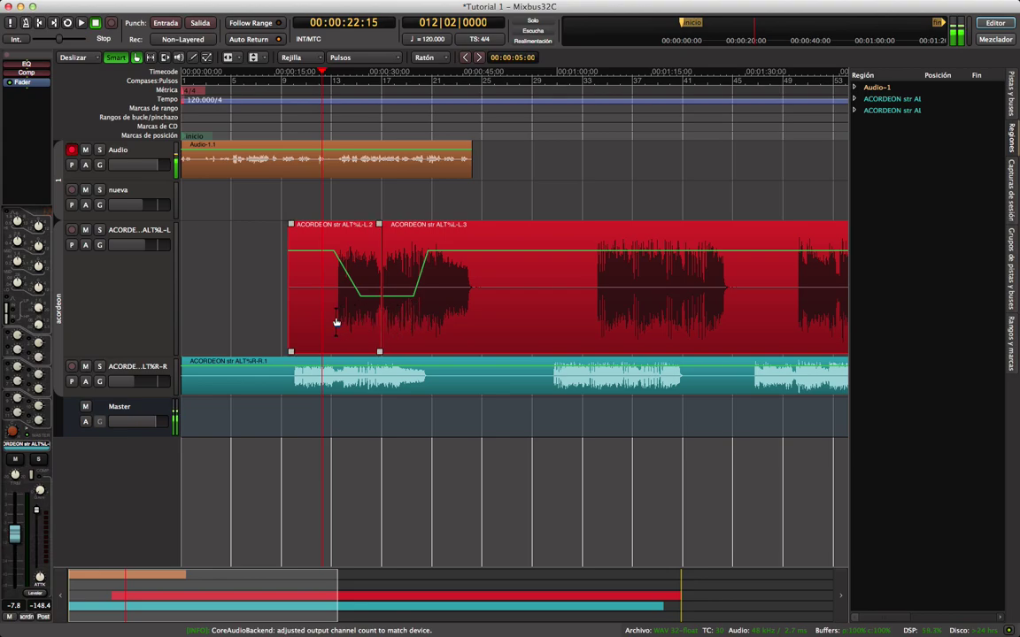
pyautogui.press('super+z')
pyautogui.press('super+z')
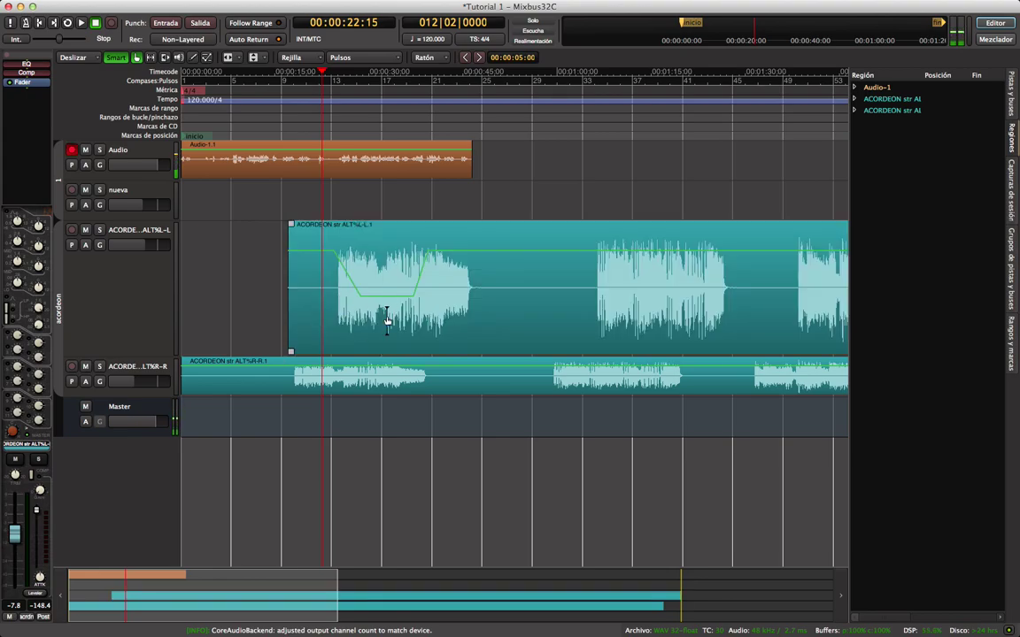
pyautogui.press('super+r')
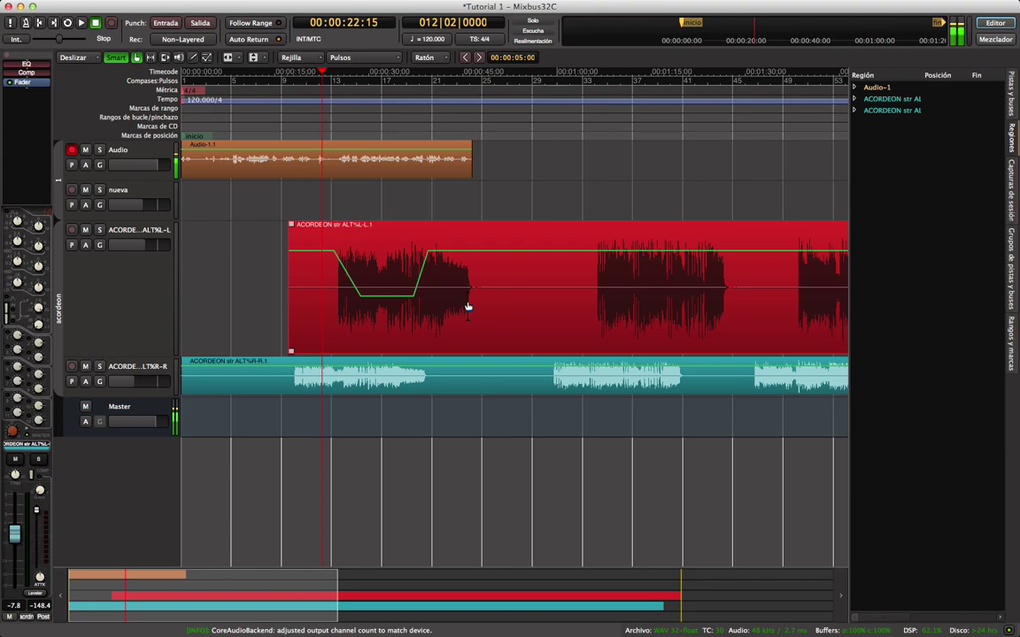
pyautogui.click(453, 202)
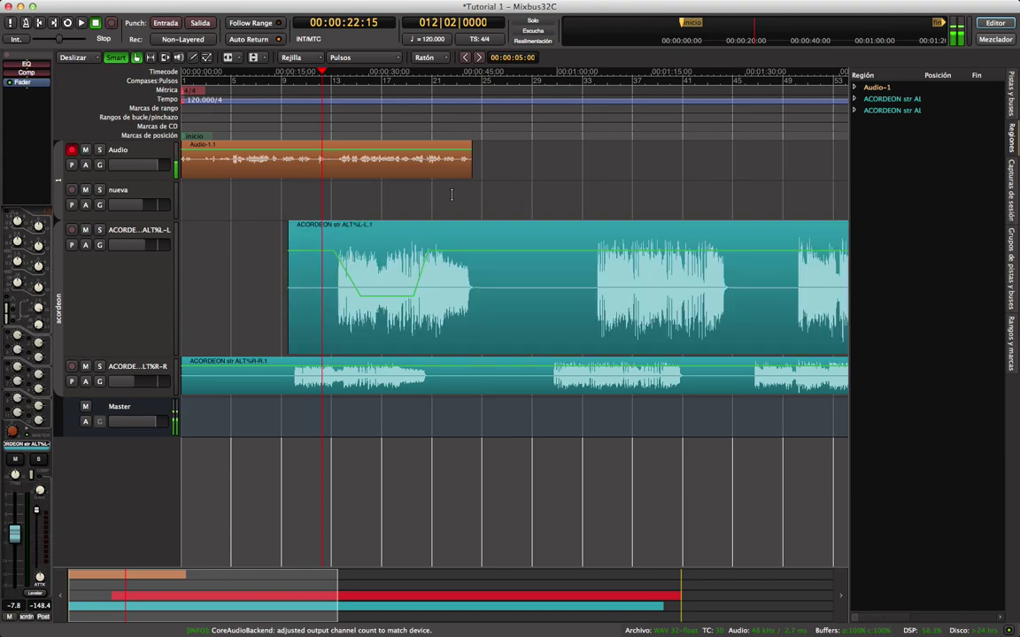
# Split the ACORDEON L region at 022|03|0000 and shift the resulting parts about half a bar later.
pyautogui.click(451, 124)
pyautogui.click(450, 321)
pyautogui.press('s')
pyautogui.moveTo(419, 334)
pyautogui.mouseDown()
pyautogui.moveTo(375, 336)
pyautogui.moveTo(392, 277)
pyautogui.moveTo(459, 337)
pyautogui.moveTo(369, 319)
pyautogui.moveTo(375, 332)
pyautogui.moveTo(358, 327)
pyautogui.moveTo(392, 328)
pyautogui.moveTo(379, 310)
pyautogui.moveTo(415, 325)
pyautogui.moveTo(428, 314)
pyautogui.mouseUp()
pyautogui.scroll(4, 442, 141)
pyautogui.scroll(-1, 433, 138)
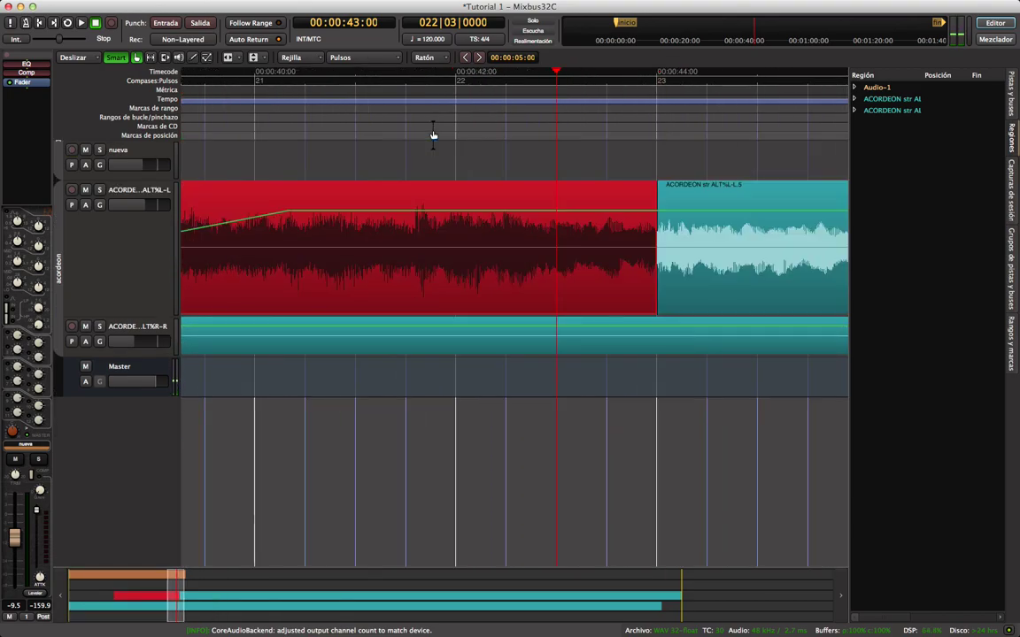
# Overlap the two ACORDEON L parts by moving the first about one beat later, fade in the second across the overlap, and play the transition.
pyautogui.click(483, 184)
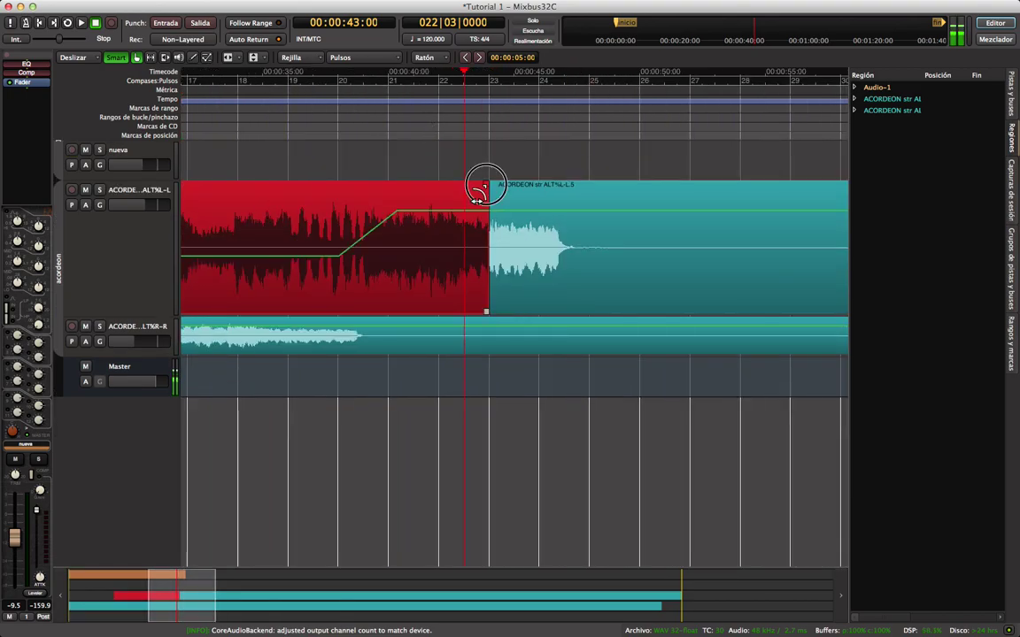
pyautogui.moveTo(426, 278); pyautogui.dragTo(433, 282)
pyautogui.moveTo(503, 198); pyautogui.dragTo(495, 190)
pyautogui.click(450, 119)
pyautogui.press('space')
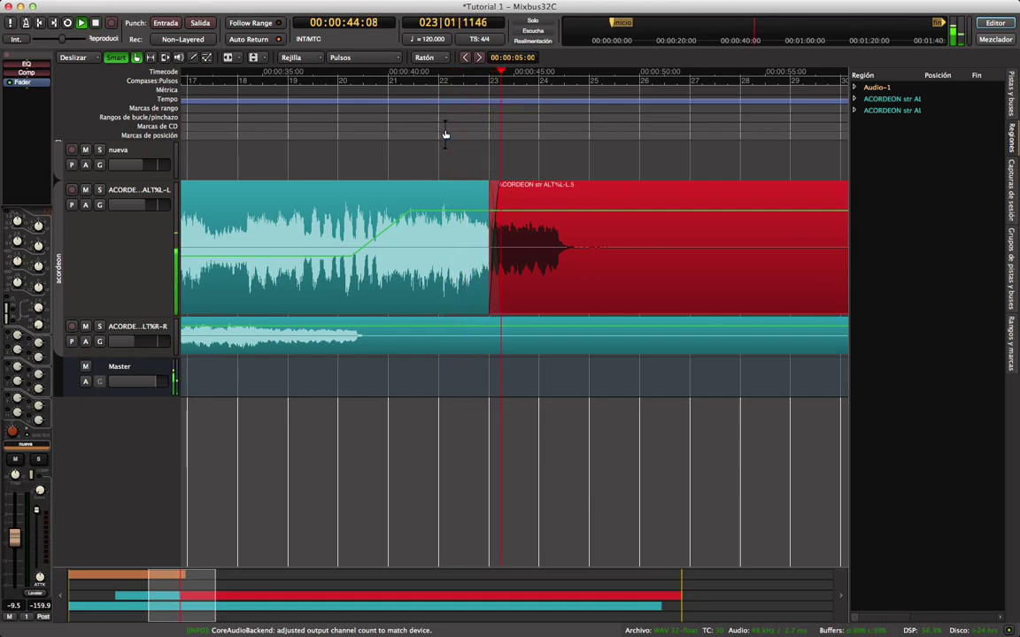
pyautogui.press('space')
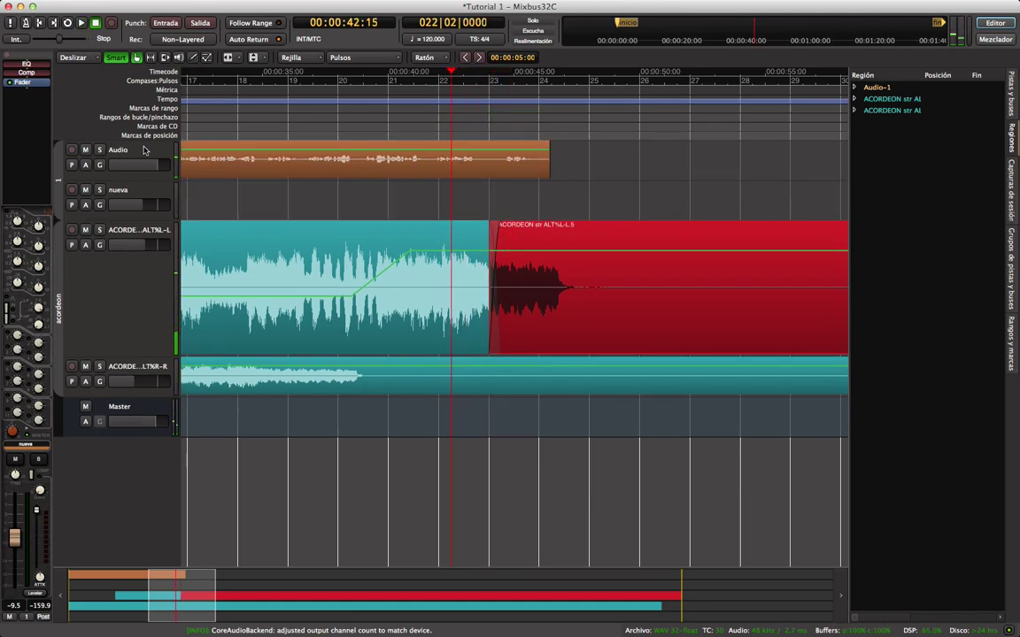
# Delete the region on the Audio track and replay the ACORDEON L transition from 00:00:42:00.
pyautogui.click(71, 149)
pyautogui.click(257, 169)
pyautogui.press('Delete')
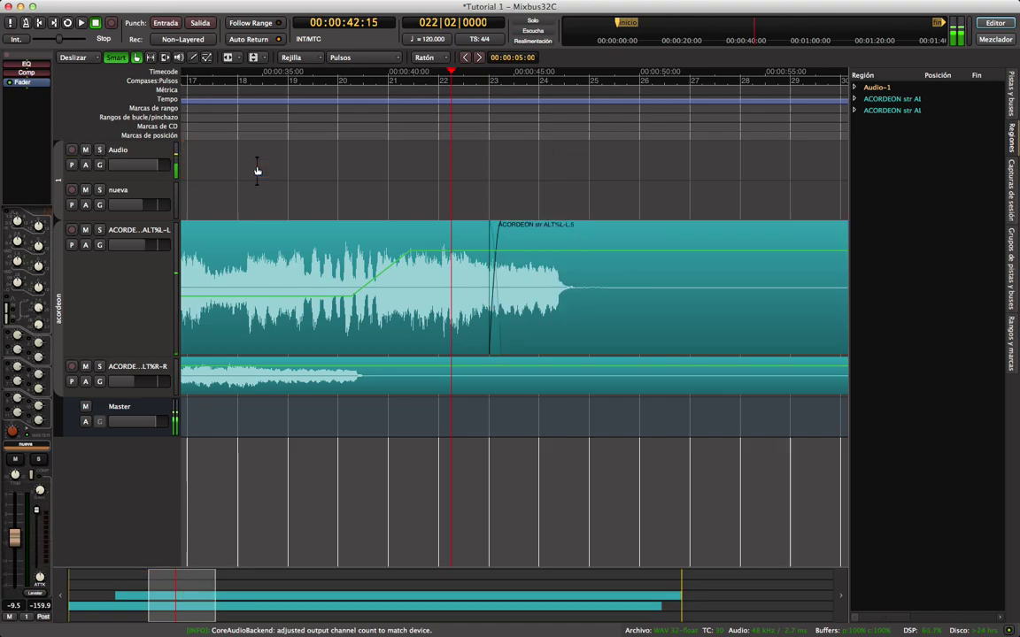
pyautogui.click(442, 118)
pyautogui.press('space')
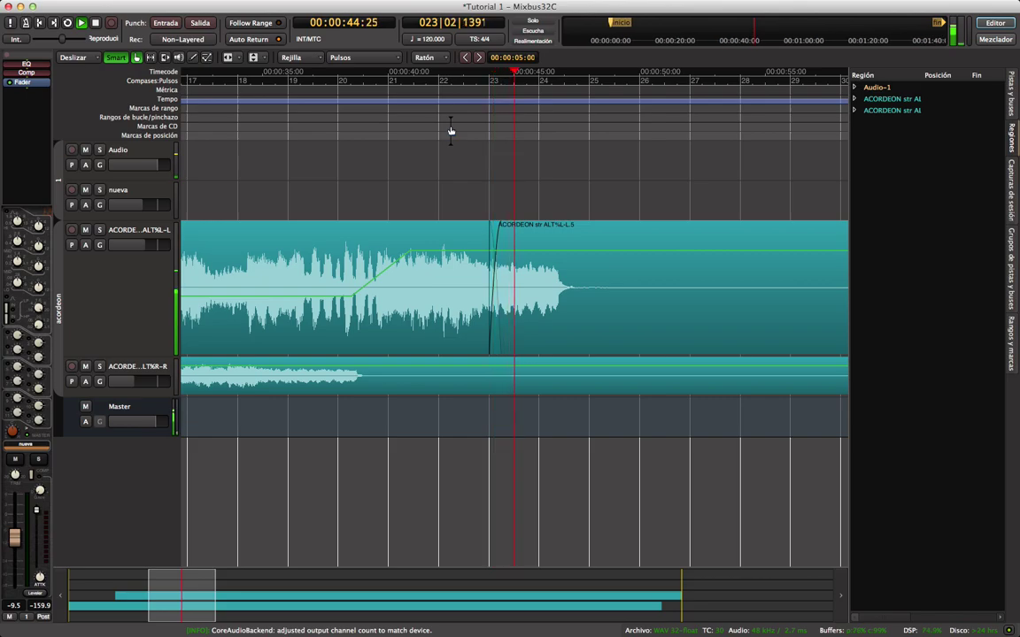
pyautogui.press('space')
# Move the first ACORDEON L part to the session start and the second to about bar 14.5, leaving a gap of half a bar.
pyautogui.hotkey('shift', 'b')
pyautogui.press('-')
pyautogui.press('-')
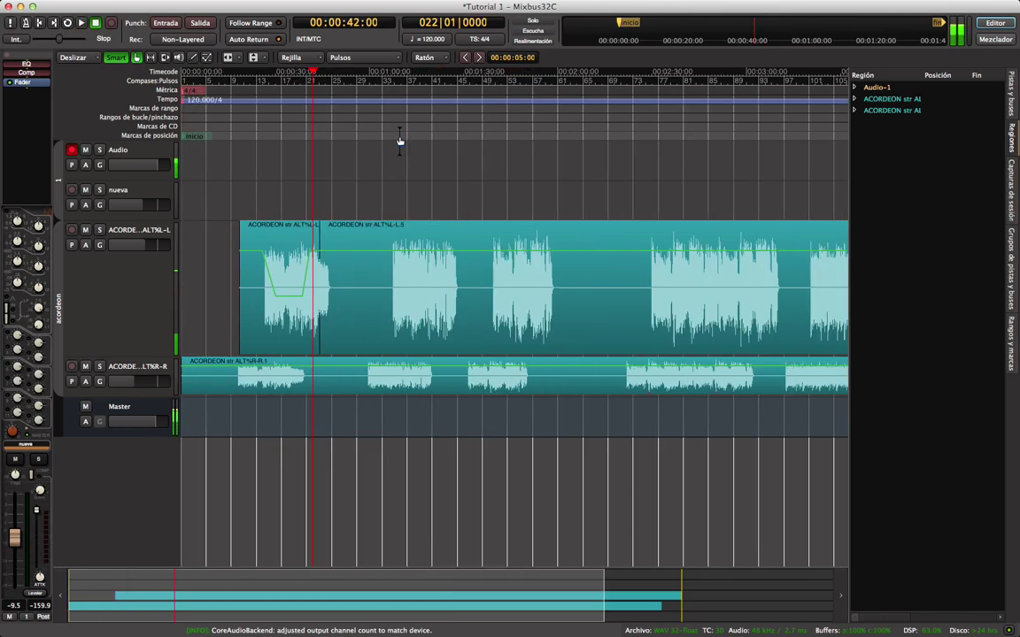
pyautogui.moveTo(270, 322); pyautogui.dragTo(212, 326)
pyautogui.moveTo(385, 320); pyautogui.dragTo(329, 320)
pyautogui.click(381, 114)
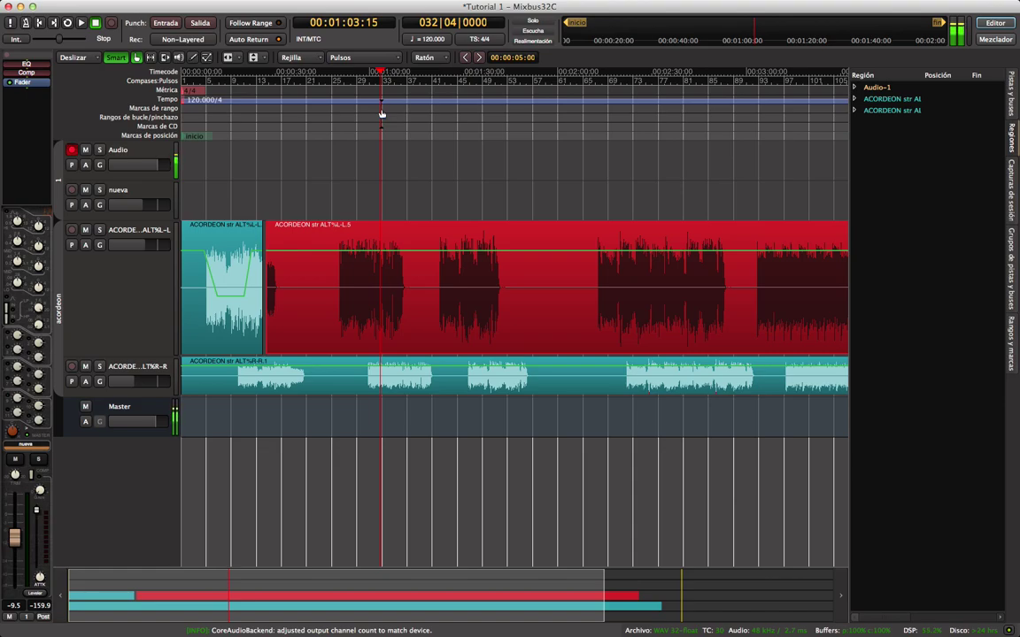
# Split the second ACORDEON L part at about bar 15.5 and select only the portion after the cut.
pyautogui.click(262, 113)
pyautogui.scroll(5, 264, 115)
pyautogui.moveTo(452, 313)
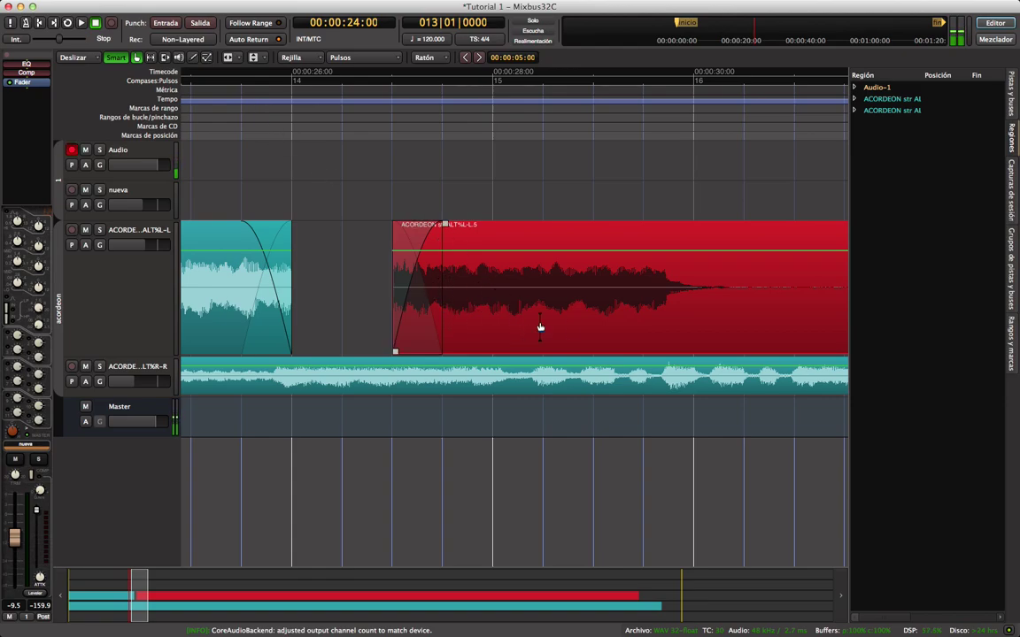
pyautogui.press('s')
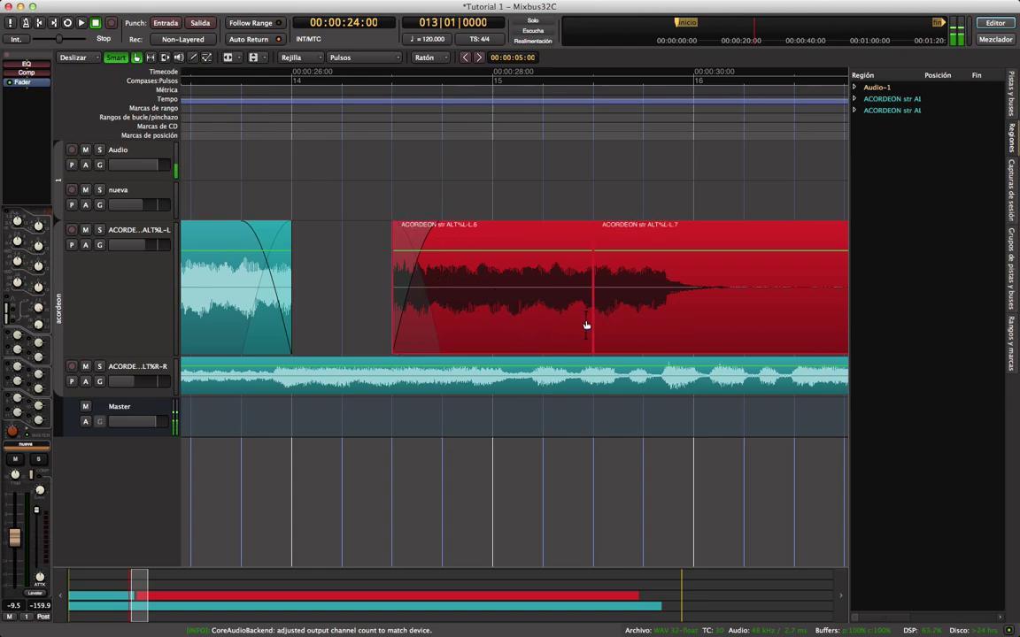
pyautogui.click(642, 334)
pyautogui.click(665, 326)
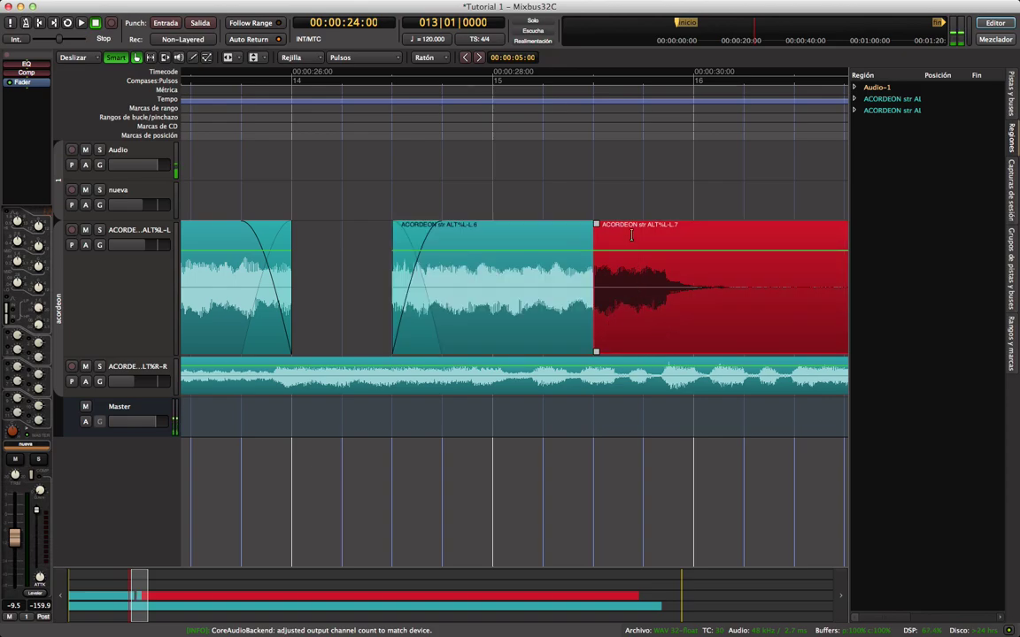
# Move the ACORDEON L portion after the new cut one beat later, to 00:00:29:15.
pyautogui.scroll(5, 587, 110)
pyautogui.moveTo(560, 322); pyautogui.dragTo(528, 321)
pyautogui.click(717, 320)
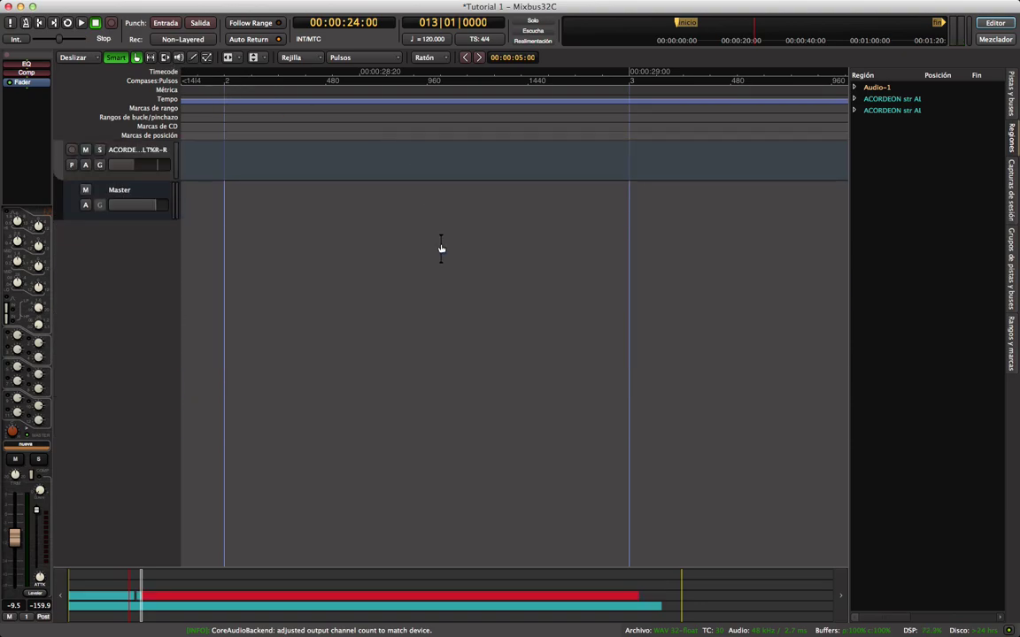
pyautogui.scroll(-3, 477, 120)
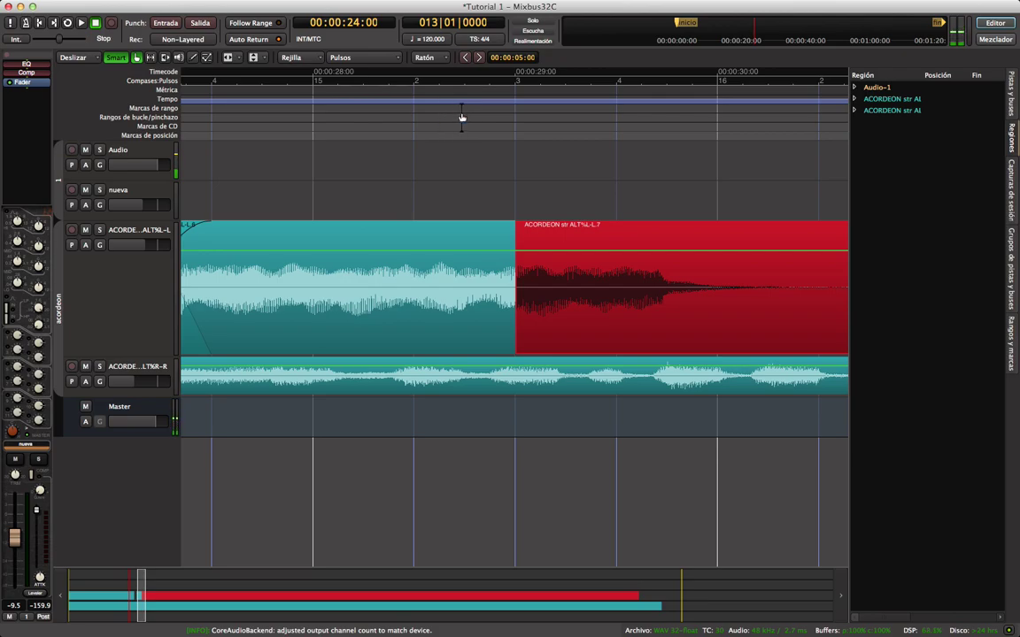
pyautogui.scroll(-5, 461, 118)
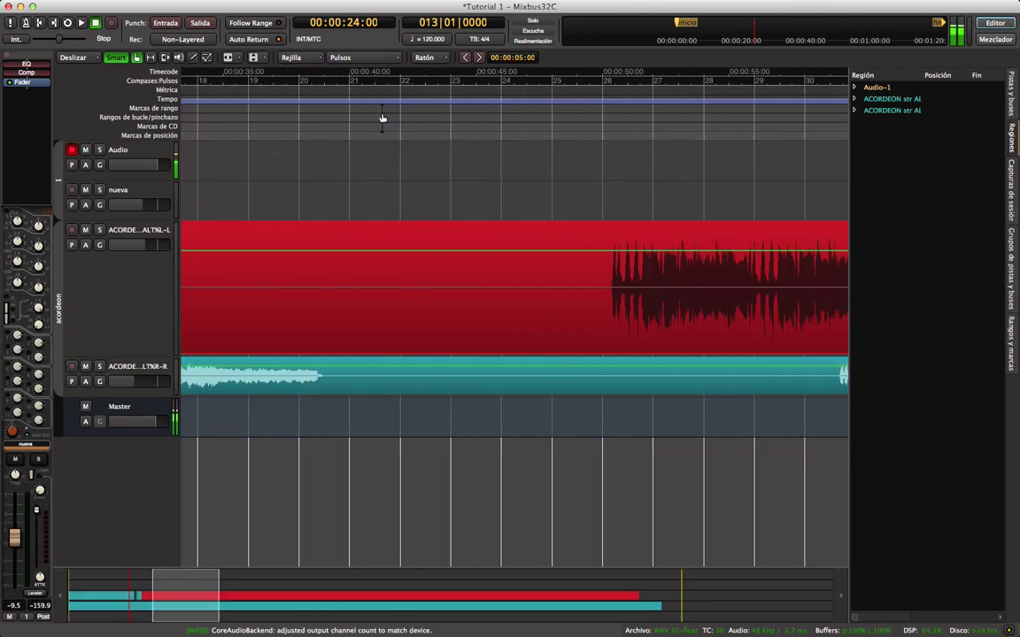
pyautogui.scroll(-5, 273, 130)
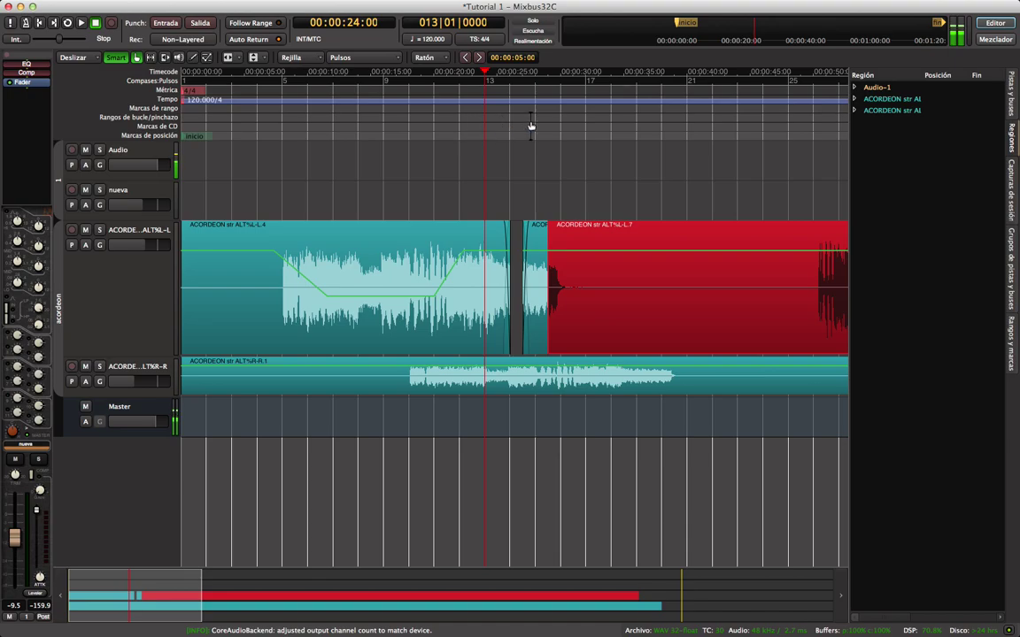
pyautogui.scroll(5, 557, 116)
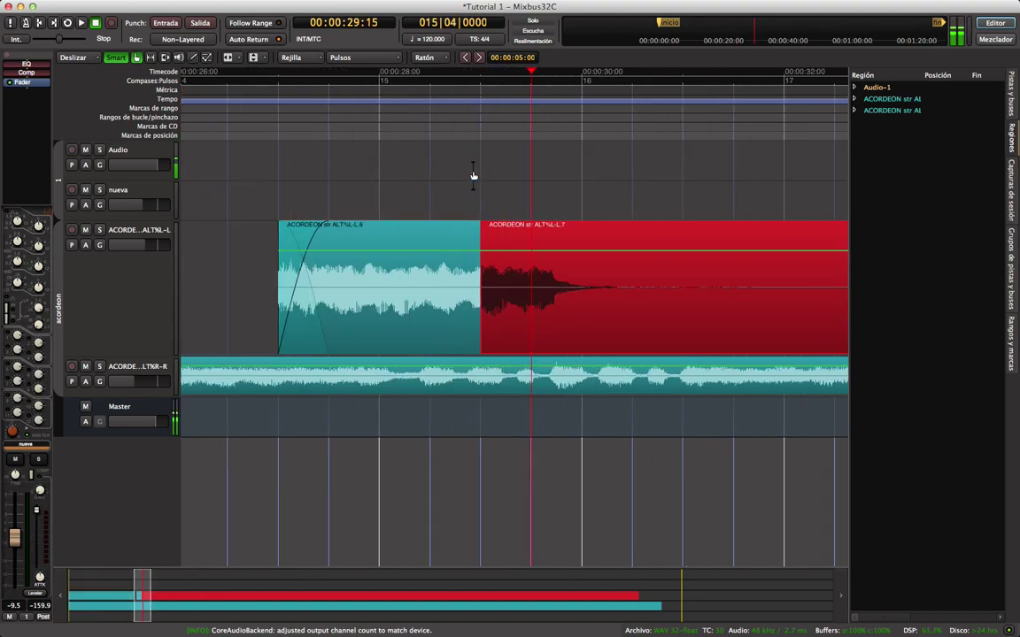
pyautogui.click(473, 174)
pyautogui.click(528, 296)
pyautogui.moveTo(565, 325); pyautogui.dragTo(597, 330)
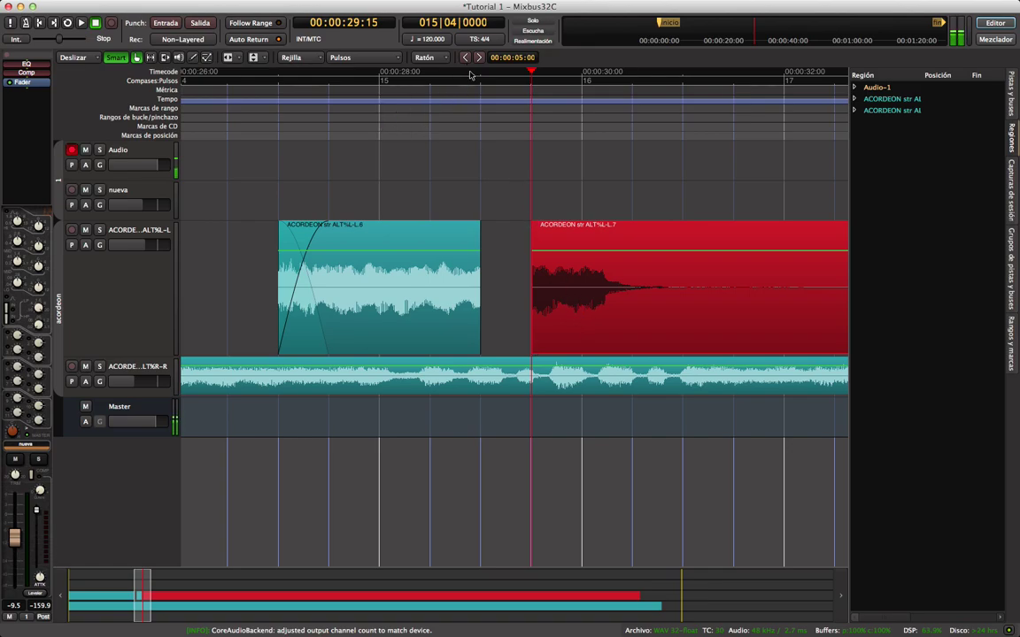
# Place the playhead at 00:00:29:00 and examine the automatic fade-out at the end of the short ACORDEON L region.
pyautogui.click(450, 124)
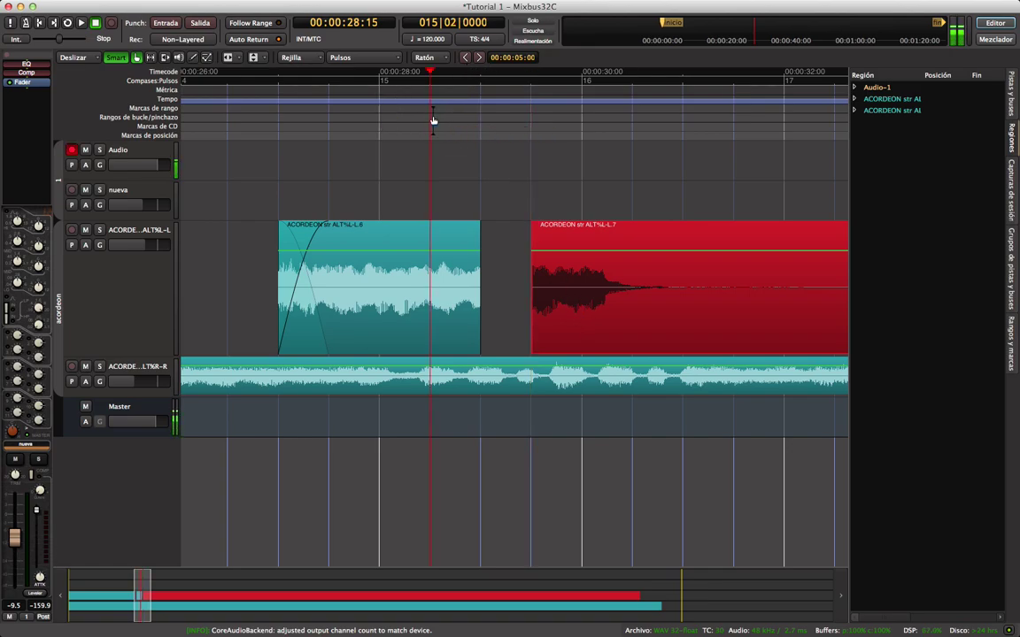
pyautogui.scroll(1, 433, 119)
pyautogui.scroll(-2, 432, 119)
pyautogui.scroll(2, 433, 120)
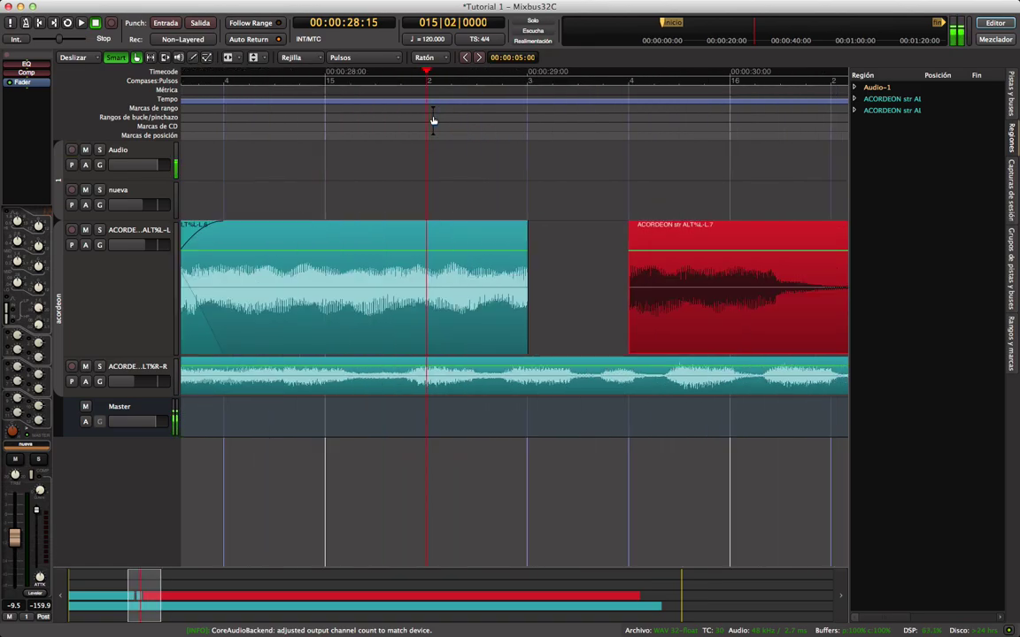
pyautogui.scroll(1, 496, 113)
pyautogui.click(498, 114)
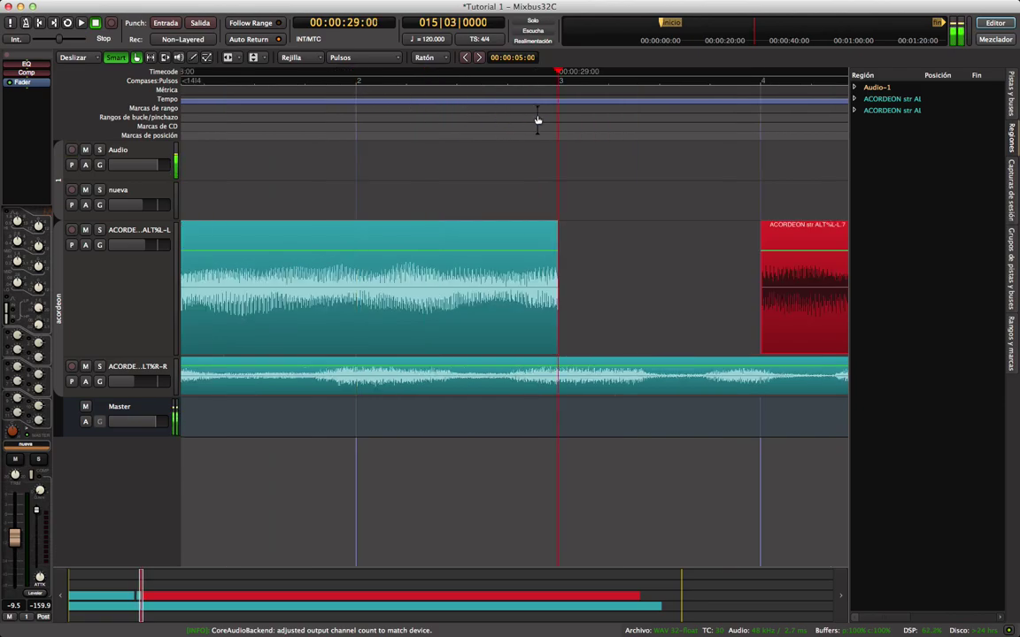
pyautogui.scroll(4, 537, 119)
pyautogui.scroll(2, 608, 129)
pyautogui.moveTo(673, 235)
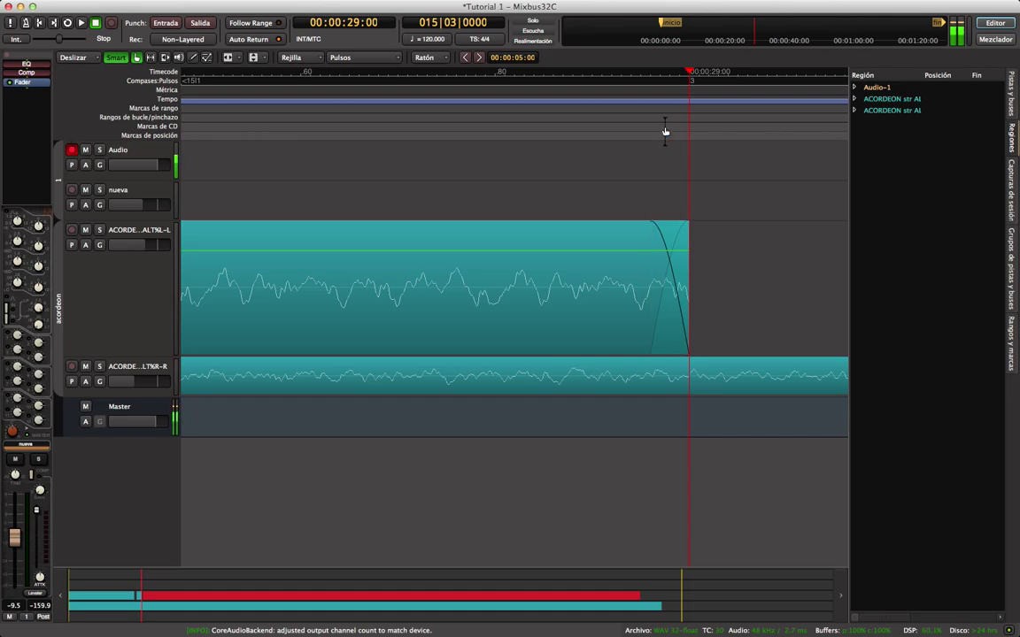
# Place the playhead at 00:00:29:15, examine the fade-in at the last ACORDEON L region's start, and return to the whole arrangement.
pyautogui.scroll(-3, 661, 123)
pyautogui.scroll(-1, 660, 124)
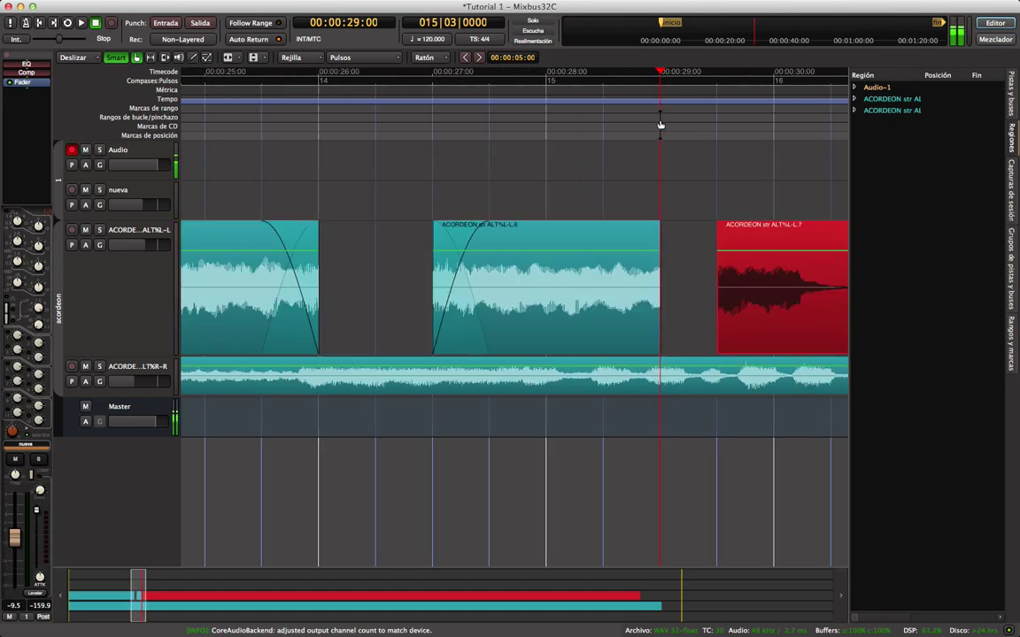
pyautogui.click(719, 113)
pyautogui.scroll(4, 718, 115)
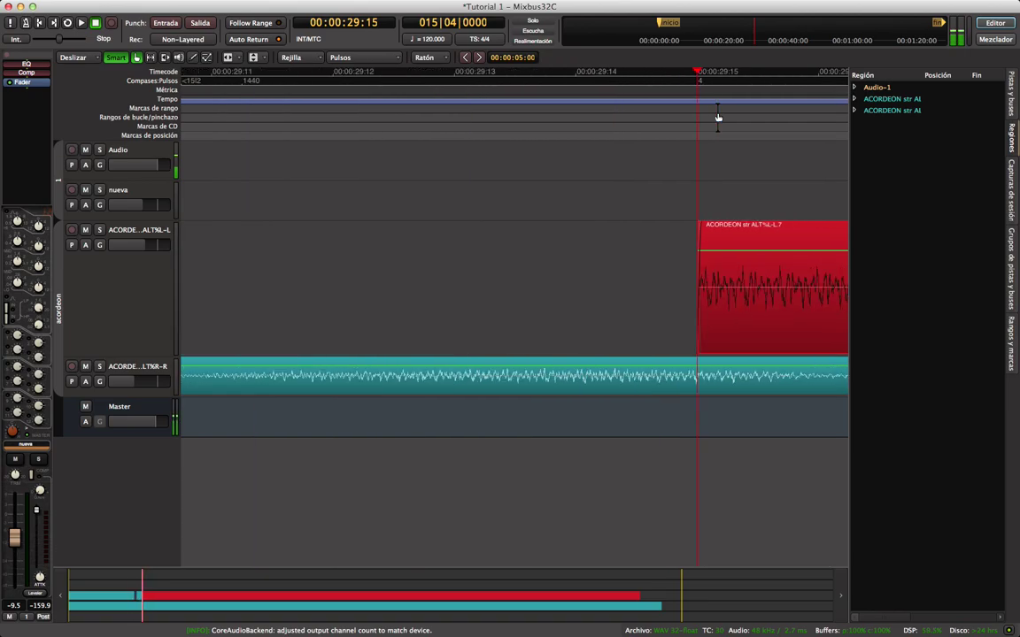
pyautogui.scroll(-5, 678, 115)
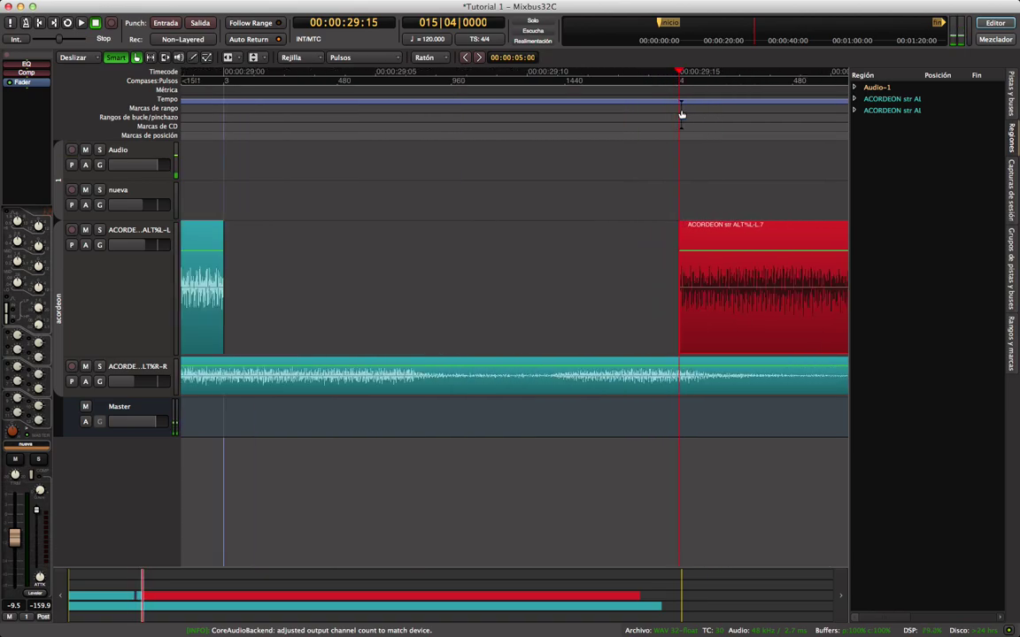
pyautogui.scroll(-3, 659, 119)
pyautogui.click(407, 119)
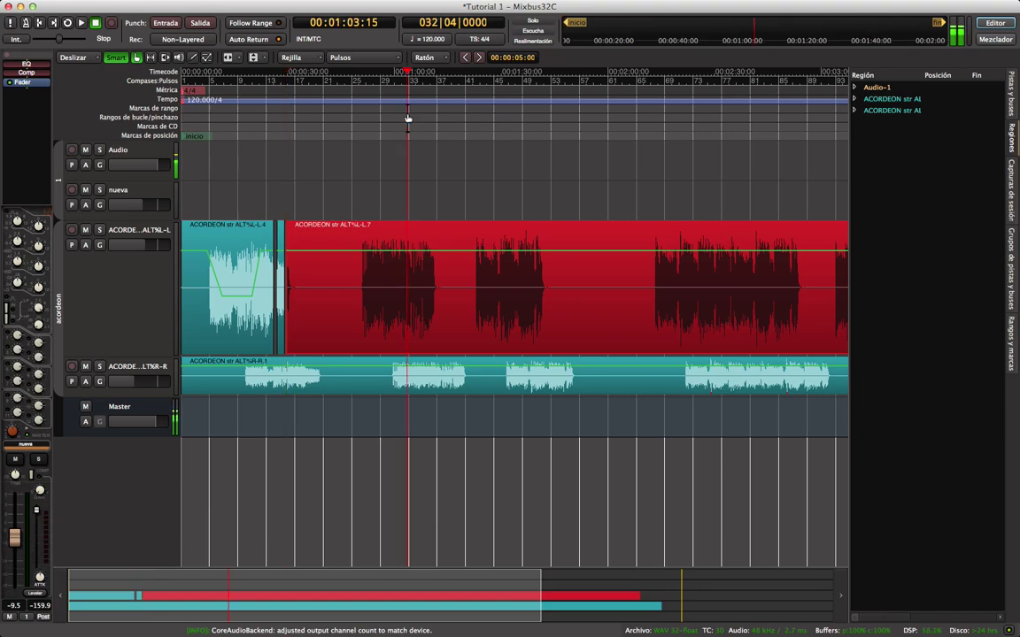